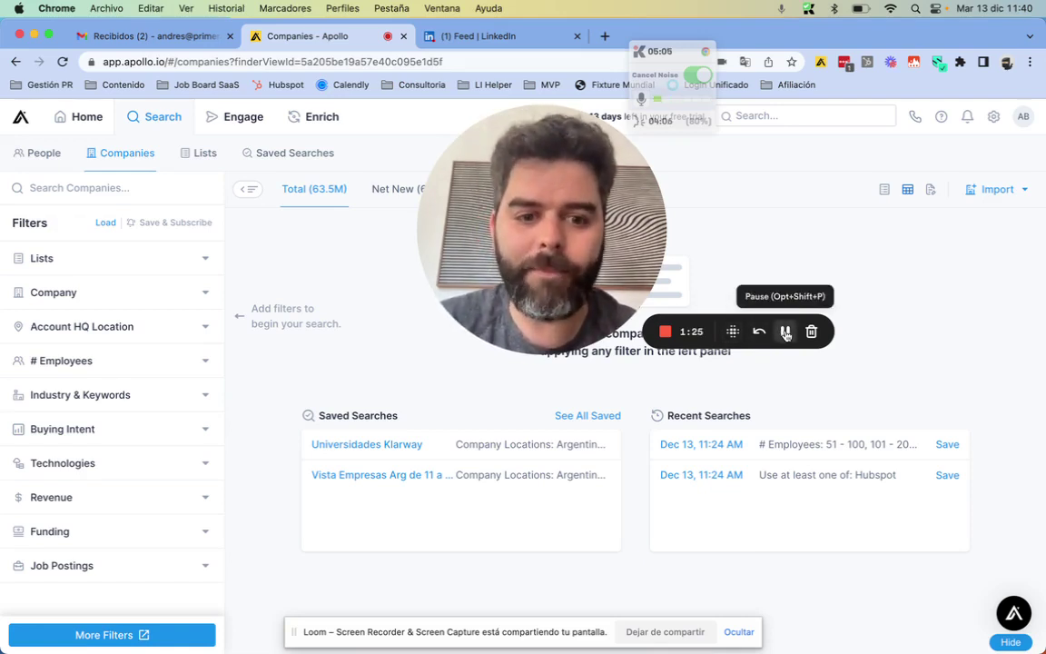
Step: Open the home cockpit and view both the Sales Manager Cockpit and Sales Rep Cockpit layouts
left_click(83, 116)
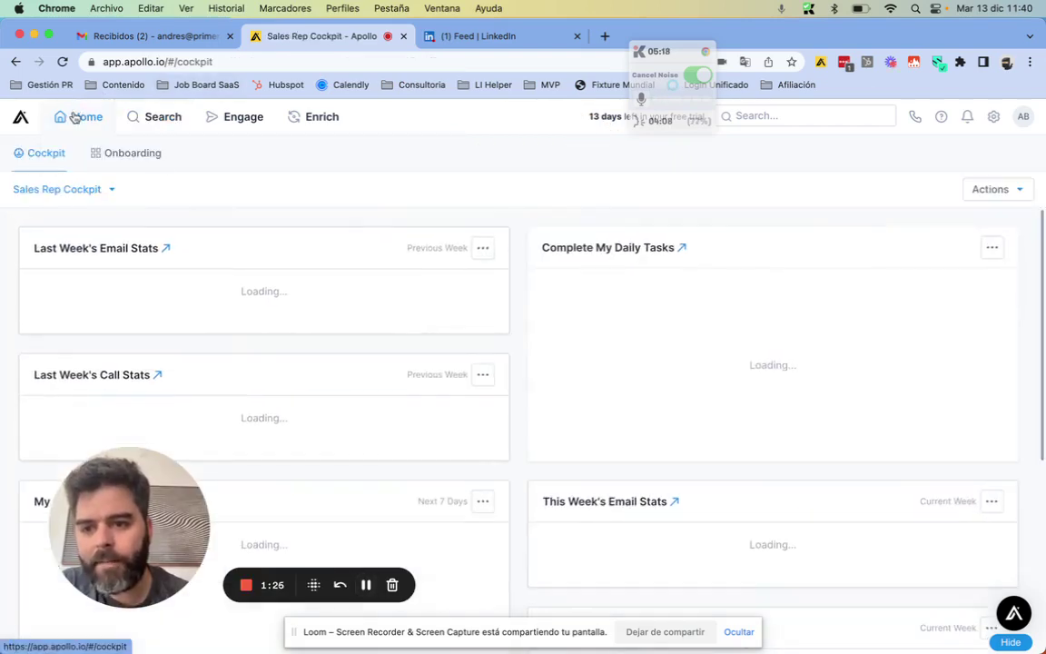
left_click(79, 191)
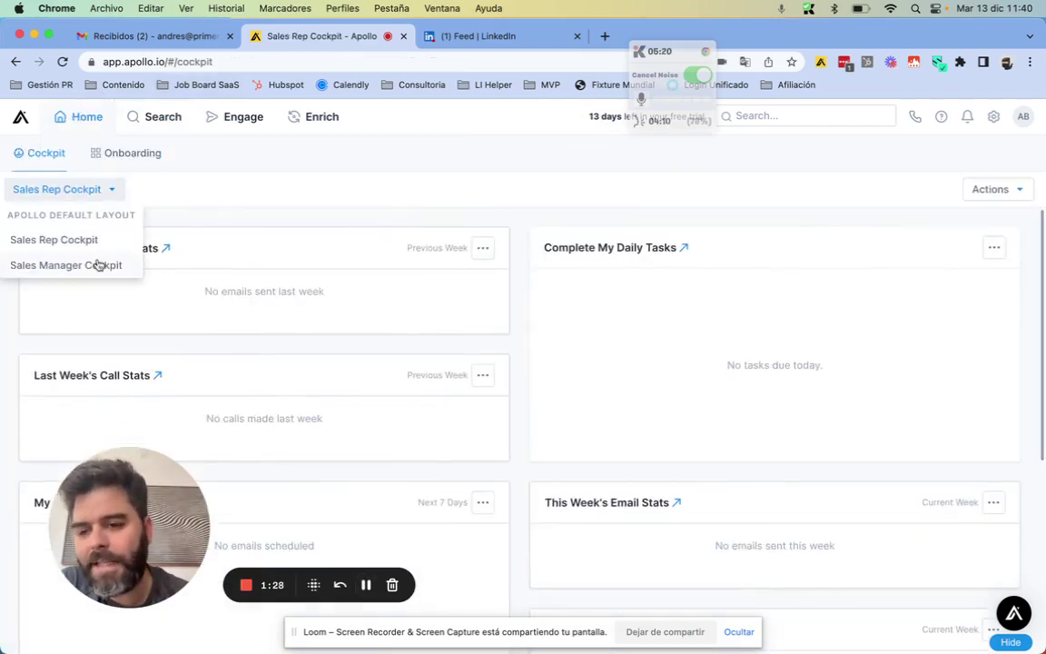
left_click(91, 265)
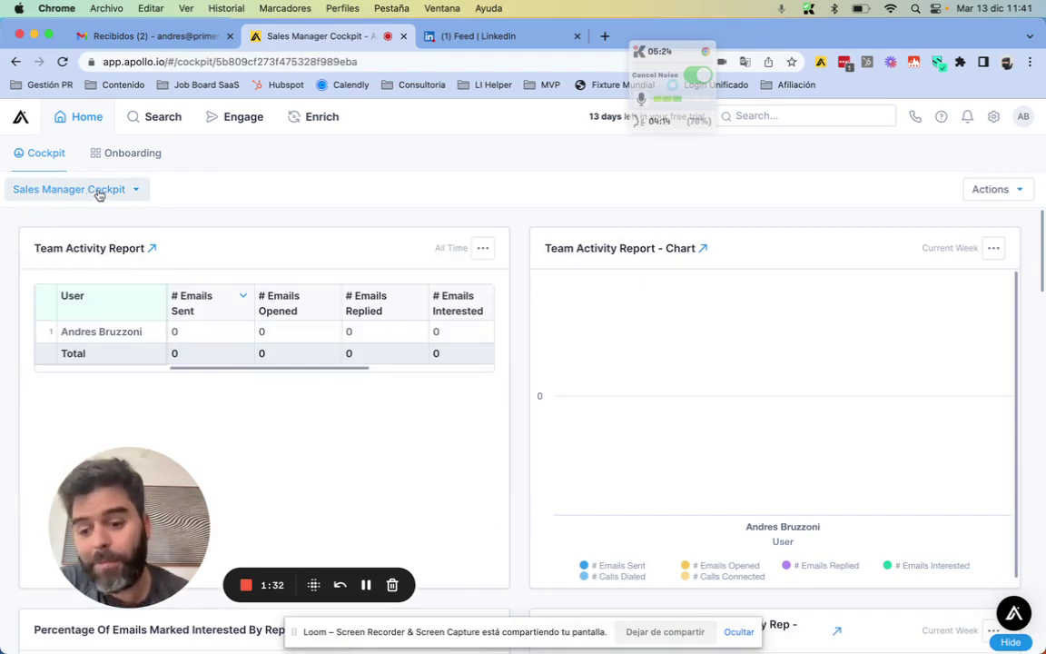
left_click(99, 193)
left_click(72, 238)
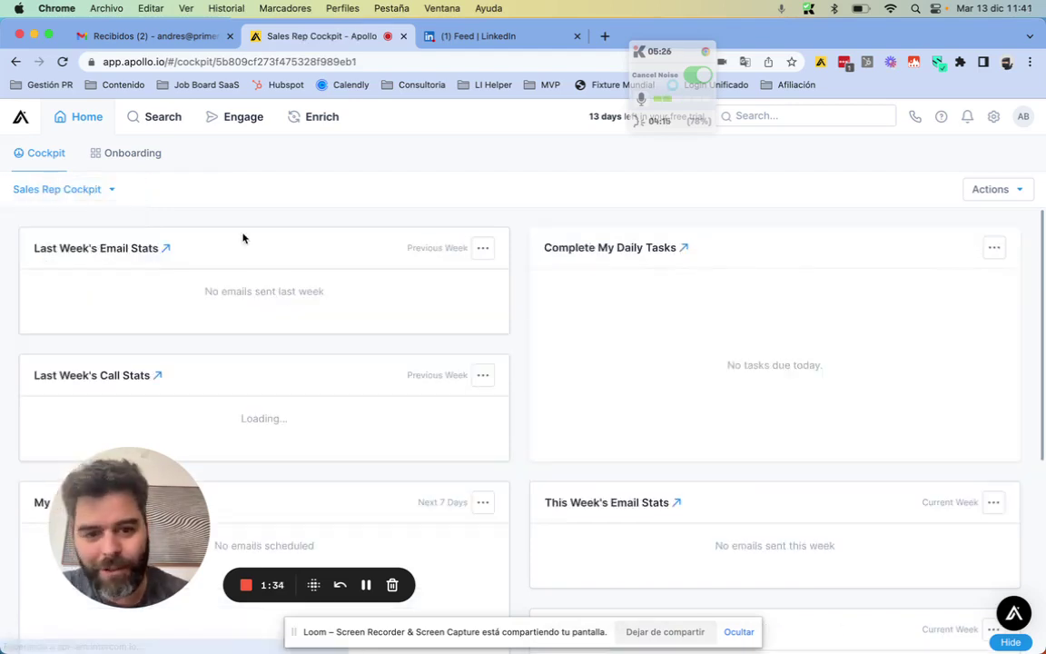
left_click(61, 188)
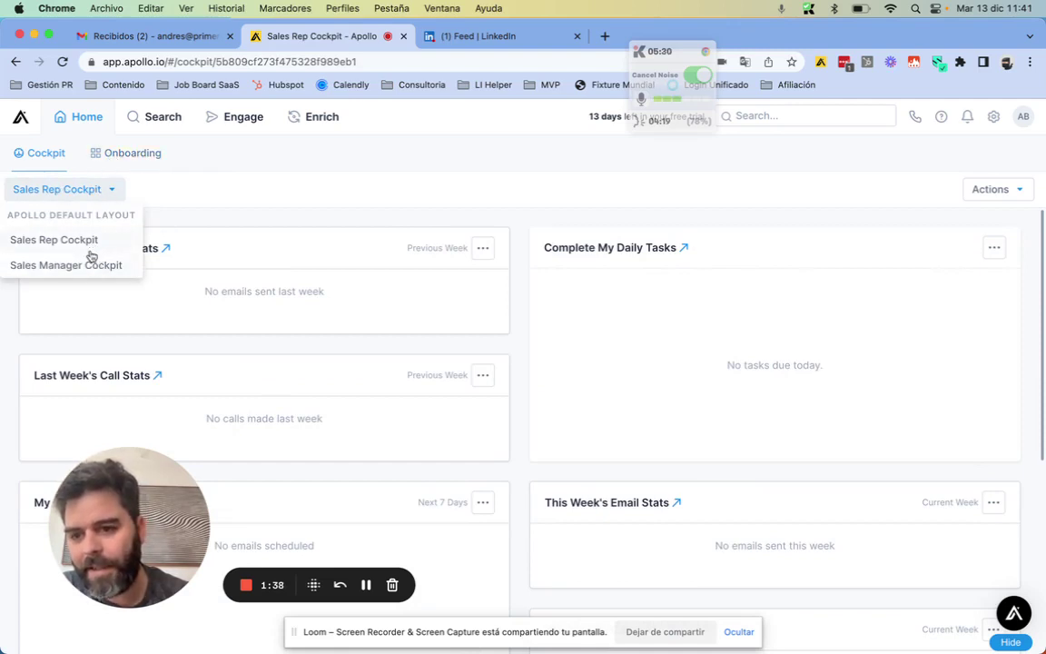
Step: Look through the onboarding workflows and return to the cockpit
left_click(120, 152)
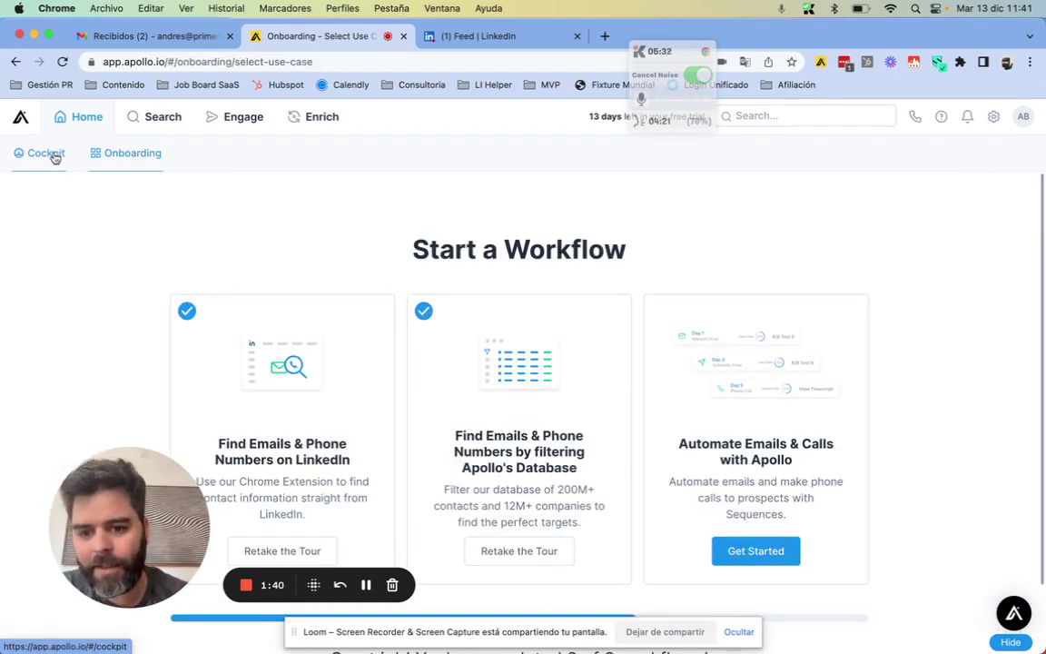
scroll(356, 343, "down", 2)
scroll(357, 343, "up", 2)
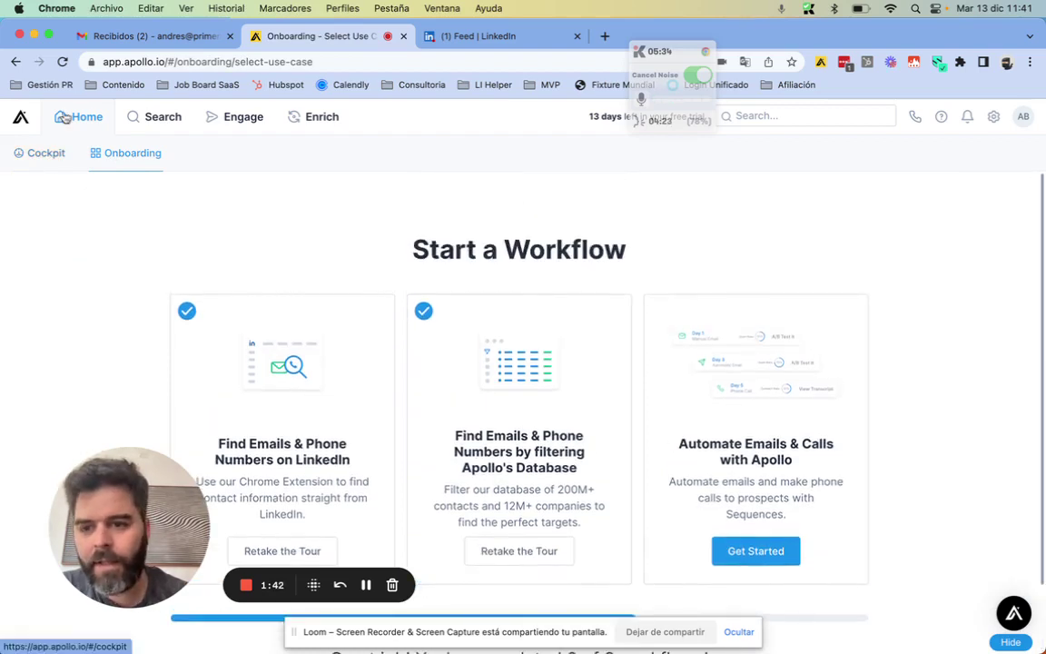
left_click(54, 152)
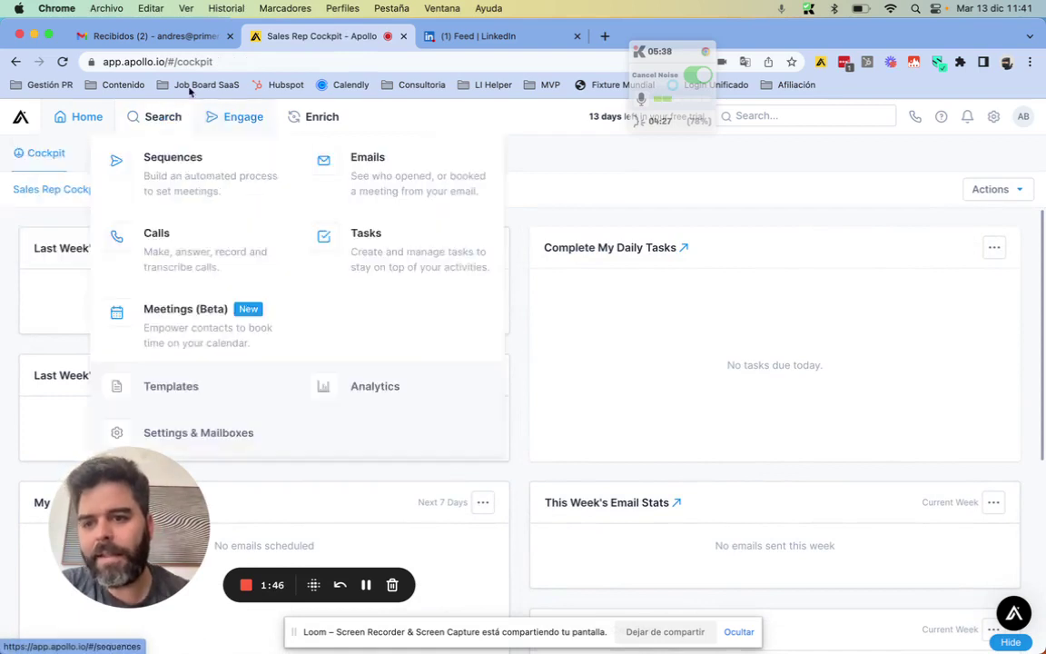
Step: Open the people search and switch to the company search
mouse_move(159, 116)
left_click(201, 157)
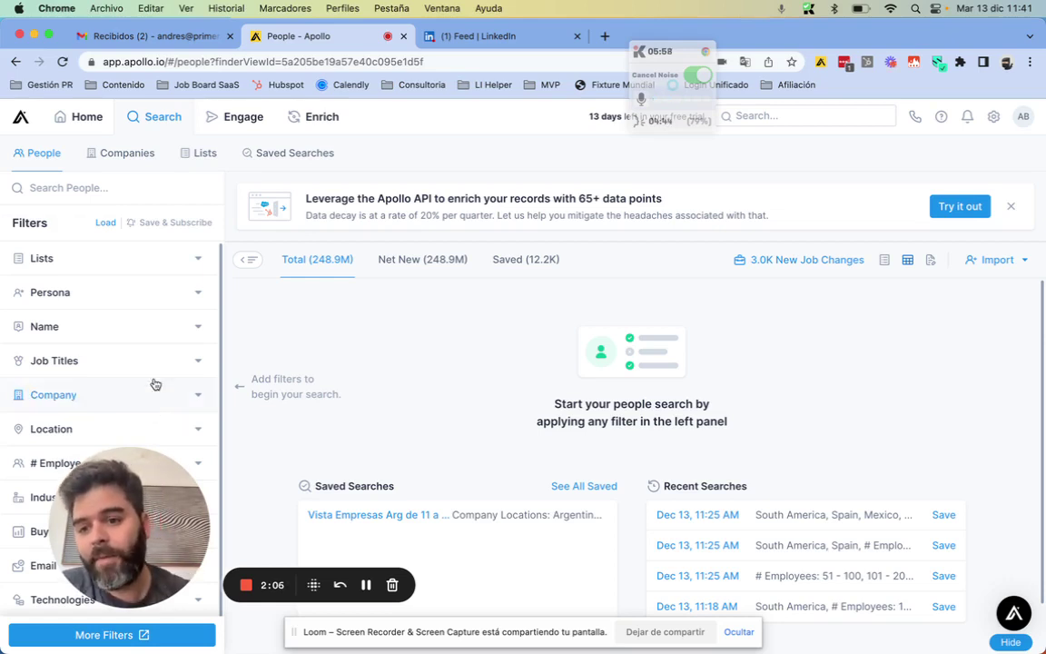
left_click(117, 156)
left_click_drag(95, 544, 364, 310)
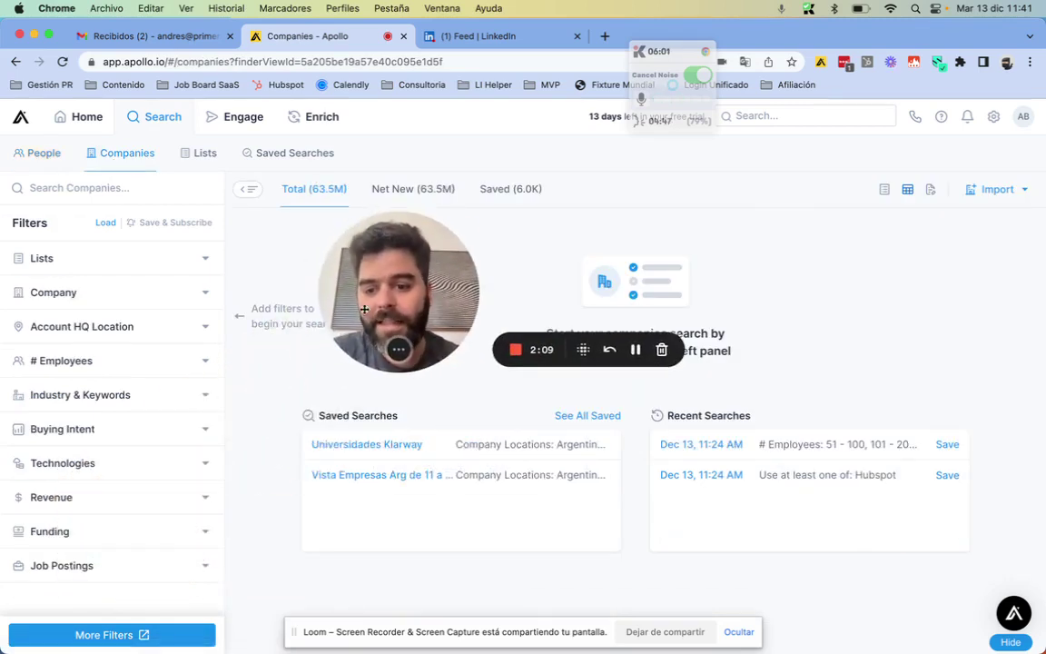
Step: Filter the company search to companies that use the Hubspot technology
left_click(184, 469)
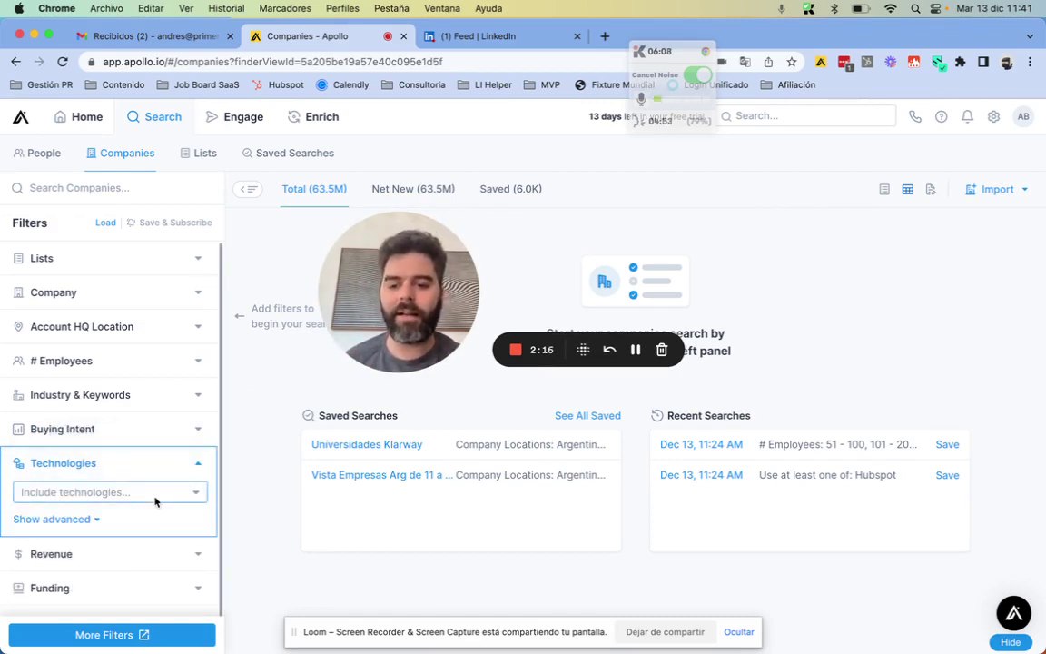
left_click(154, 494)
type("hubspot")
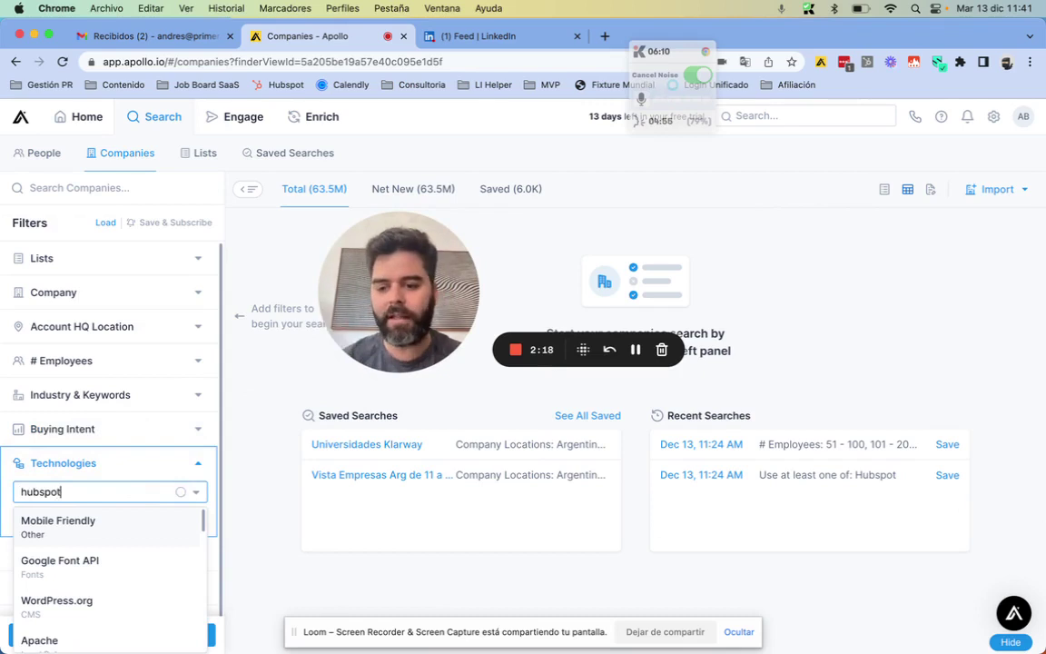
left_click(128, 531)
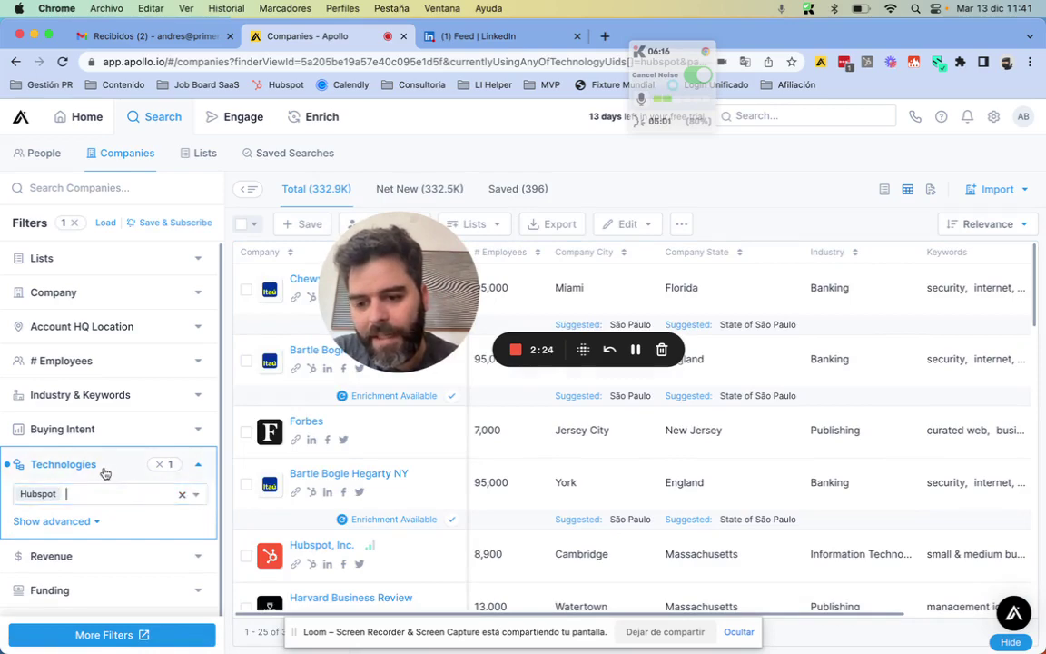
left_click(198, 464)
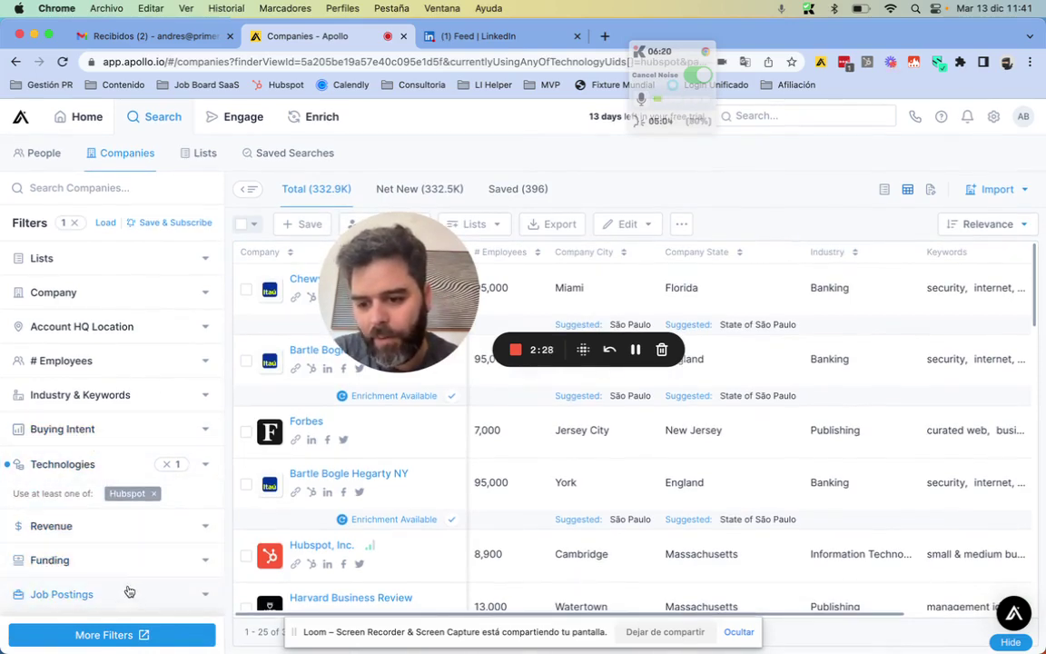
Step: Review the options in the Funding and Job Postings filters without applying any
left_click(189, 565)
scroll(190, 567, "down", 2)
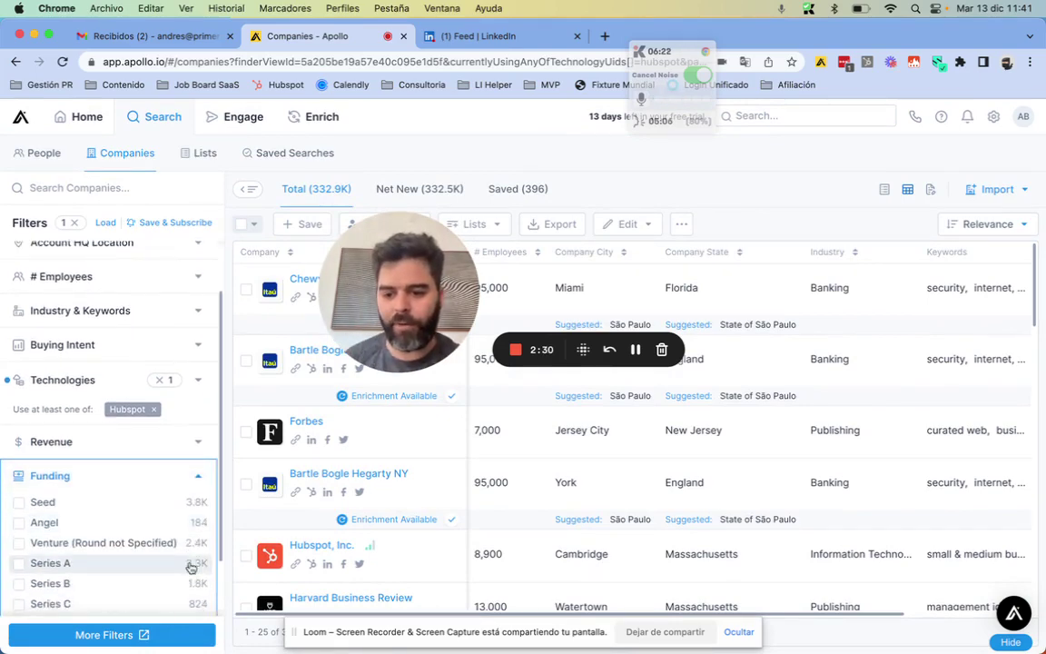
left_click(180, 434)
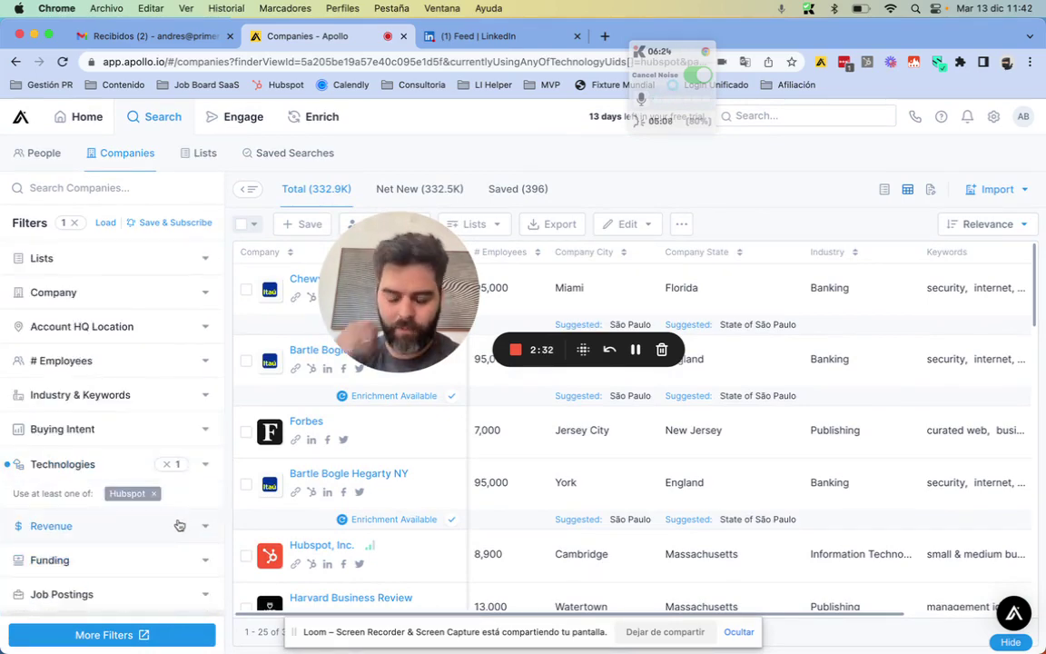
left_click(207, 599)
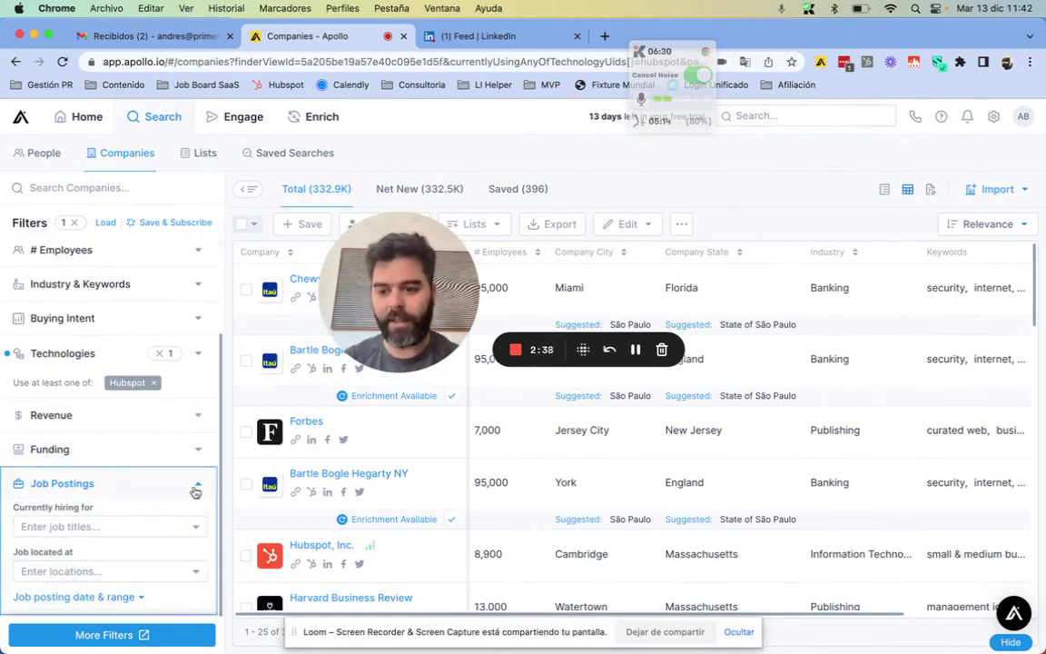
left_click(196, 489)
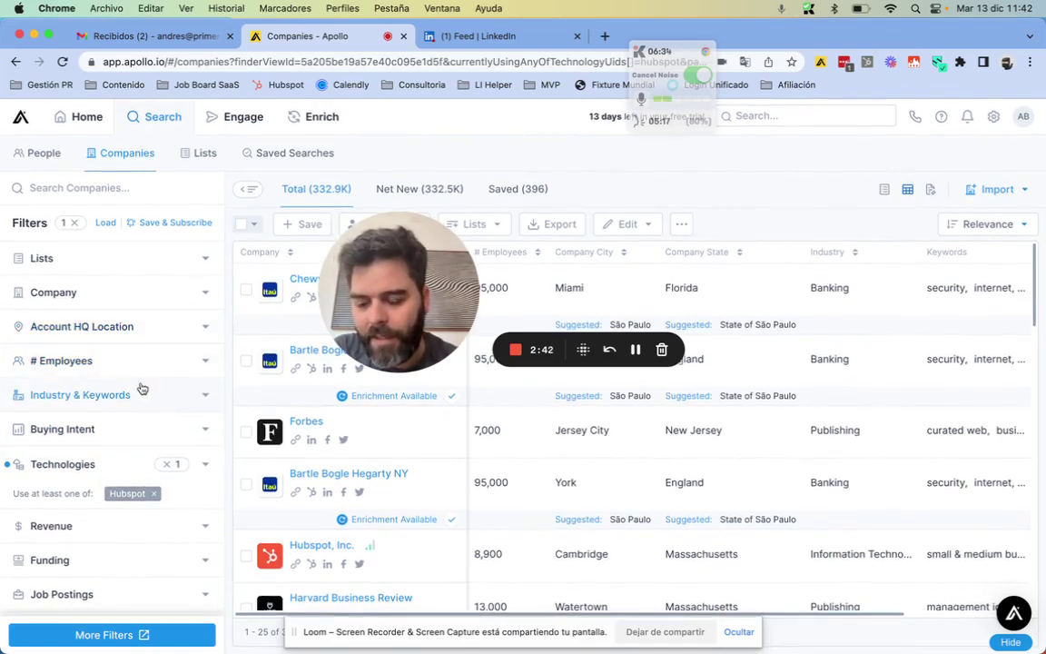
Step: Limit the companies to the employee ranges 51-100, 101-200 and 201-500
left_click(128, 358)
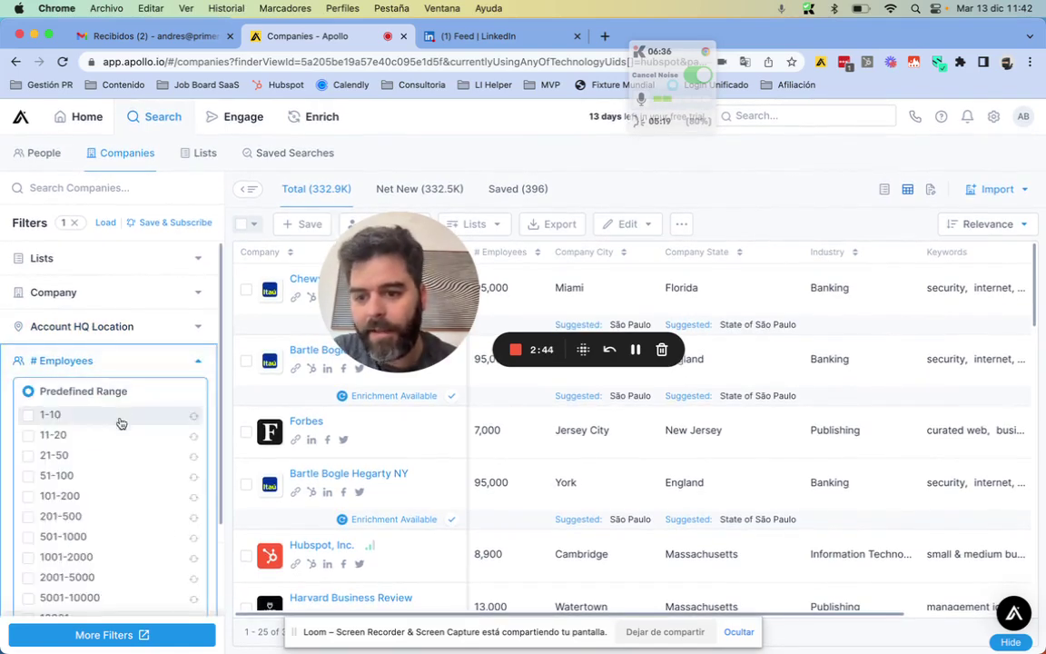
left_click(28, 475)
left_click(28, 496)
left_click(29, 516)
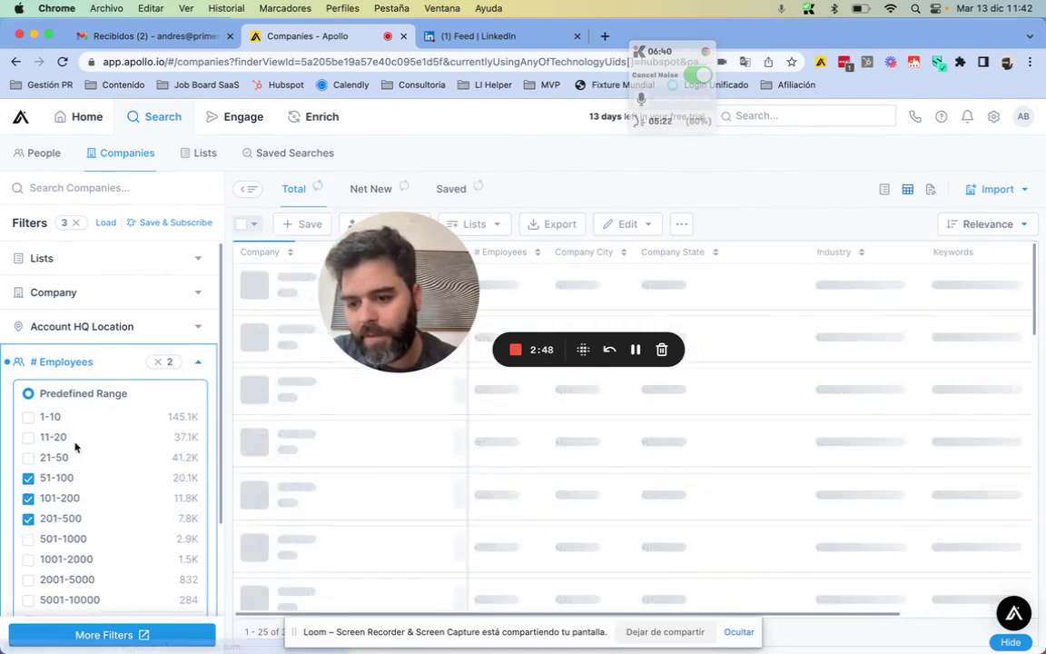
left_click(197, 361)
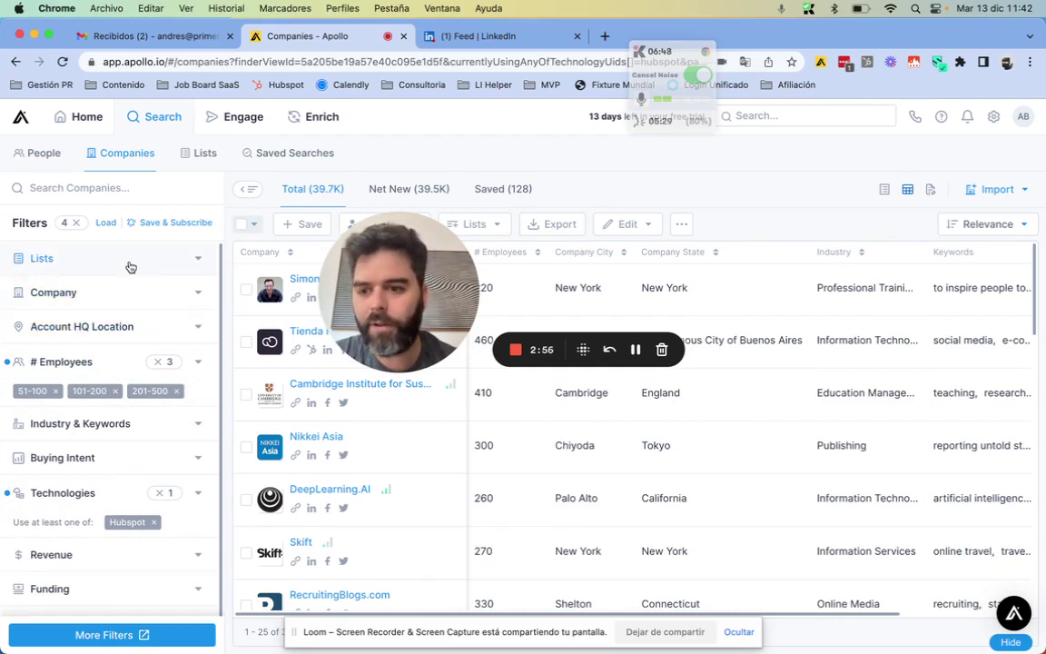
Step: Examine the Company filter options and the Buying Intent filter's score, topic and timeframe settings
left_click(108, 295)
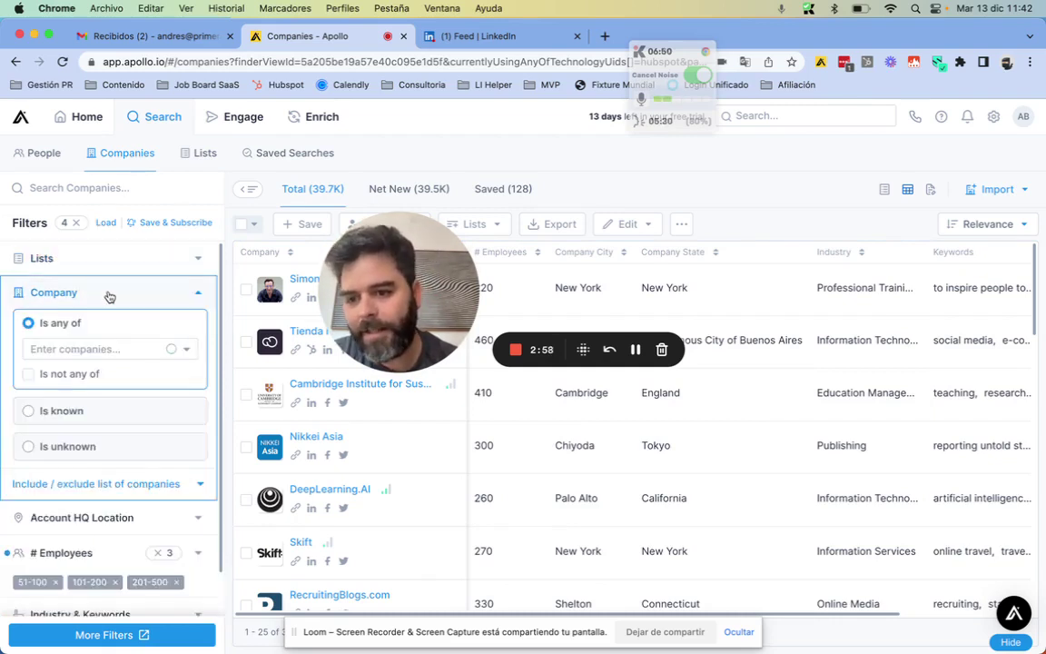
left_click(134, 292)
scroll(133, 413, "down", 1)
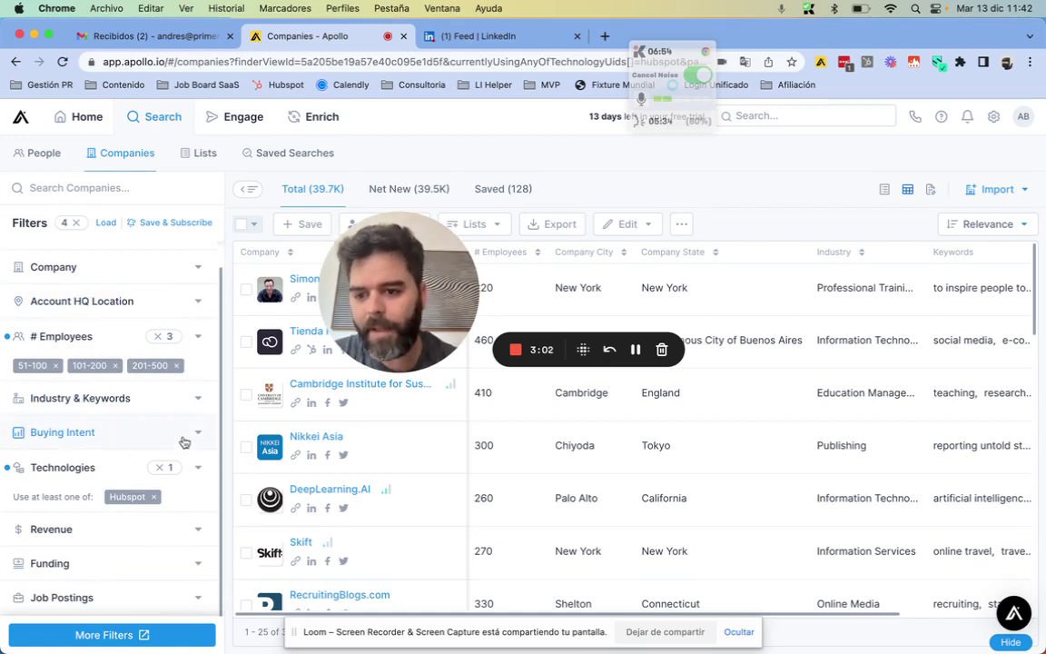
mouse_move(198, 436)
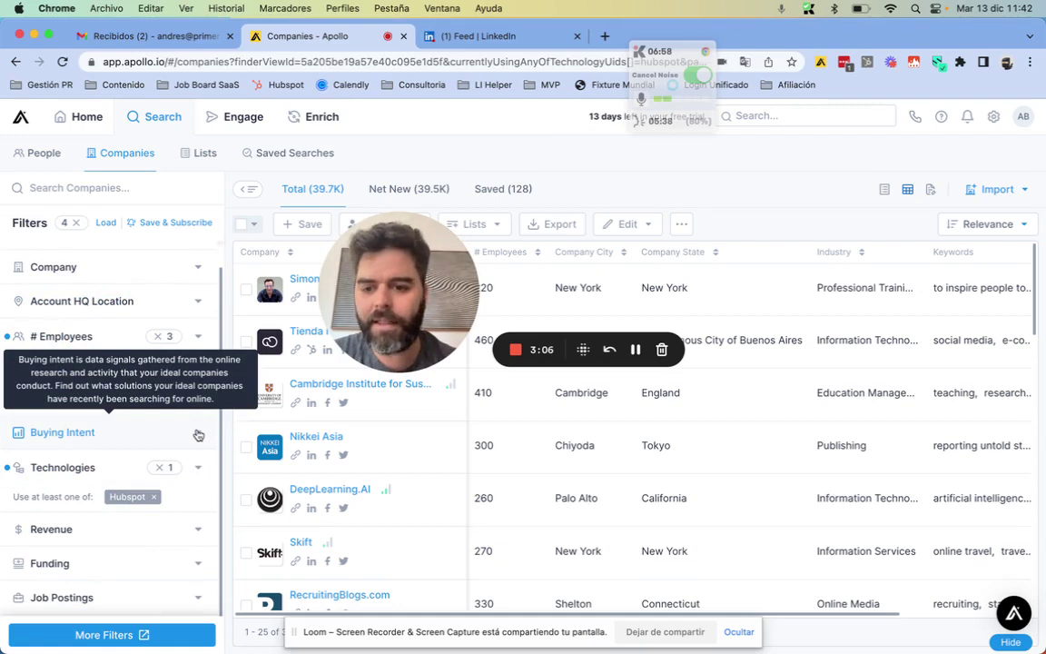
left_click(198, 436)
scroll(70, 490, "down", 5)
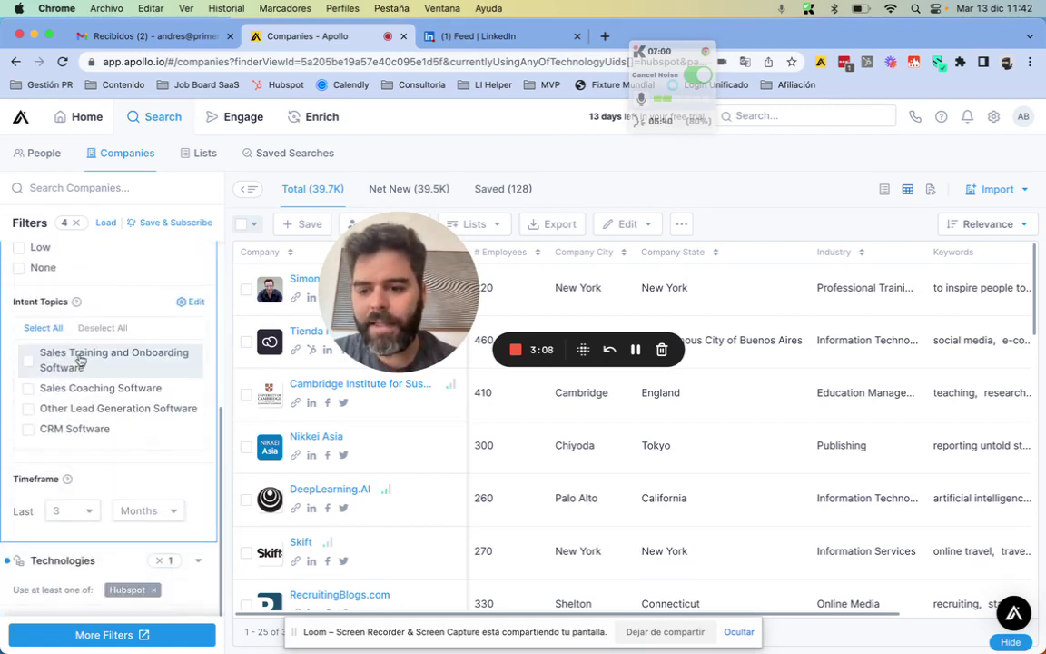
scroll(79, 360, "up", 1)
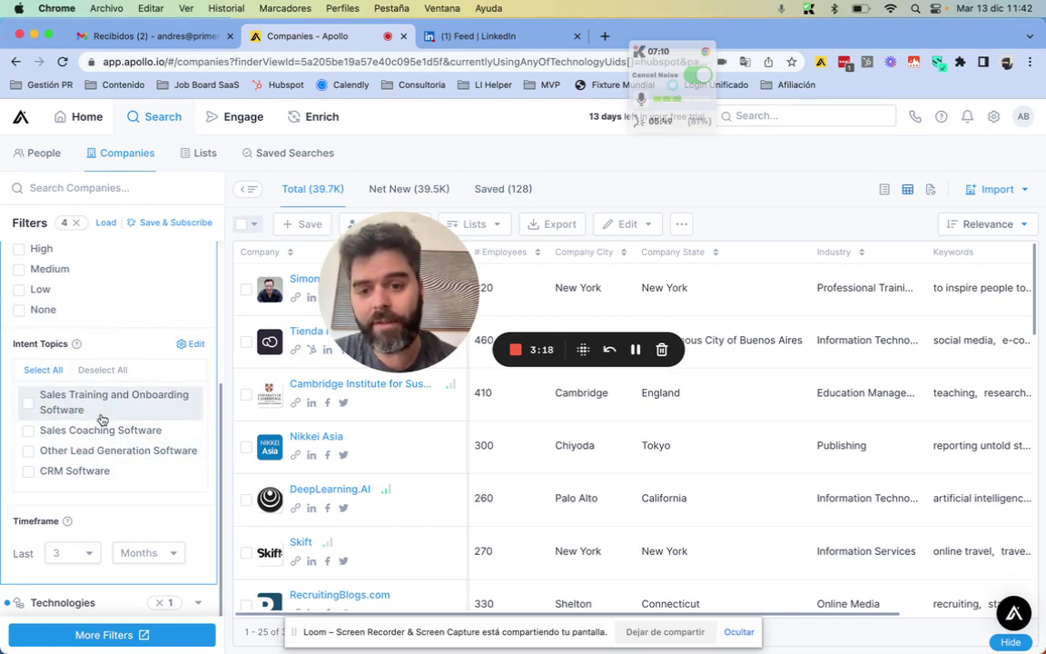
scroll(100, 419, "up", 1)
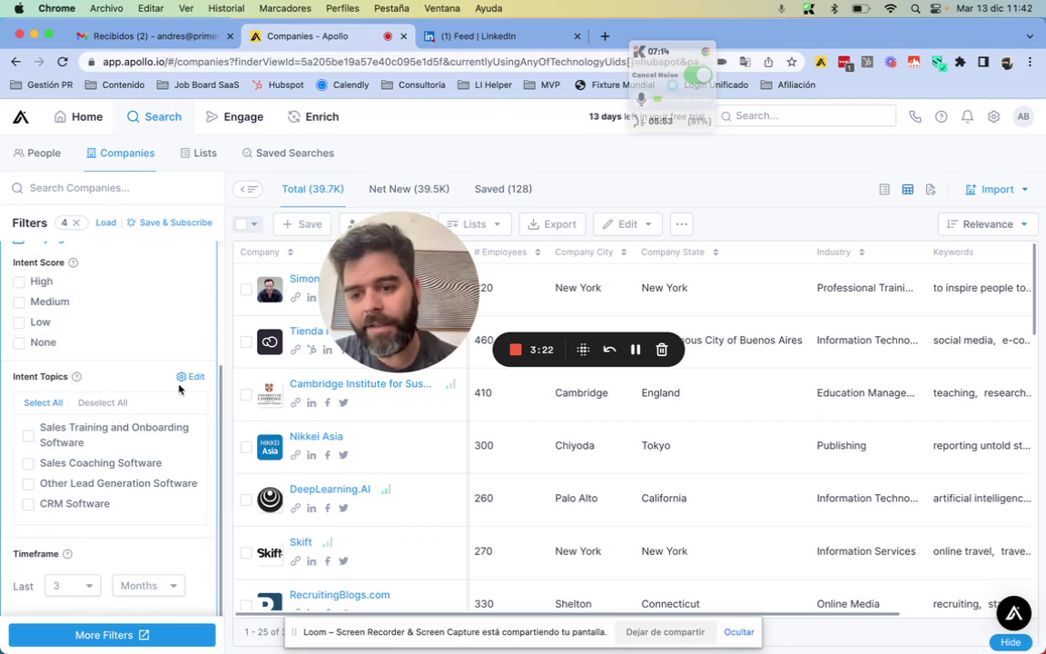
scroll(151, 380, "up", 5)
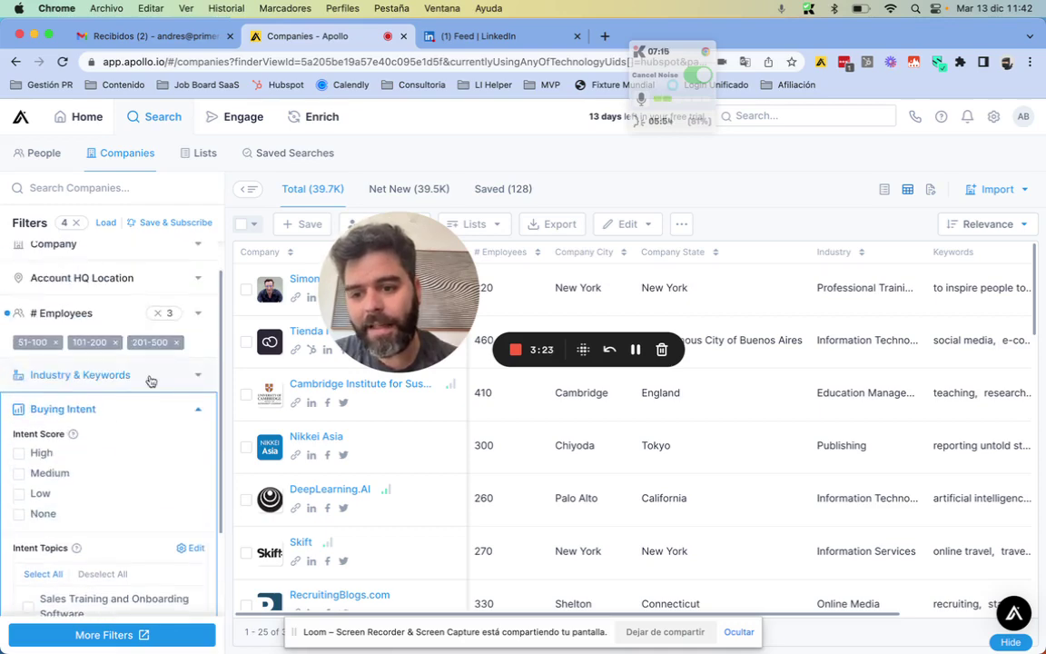
left_click(199, 409)
scroll(206, 289, "up", 1)
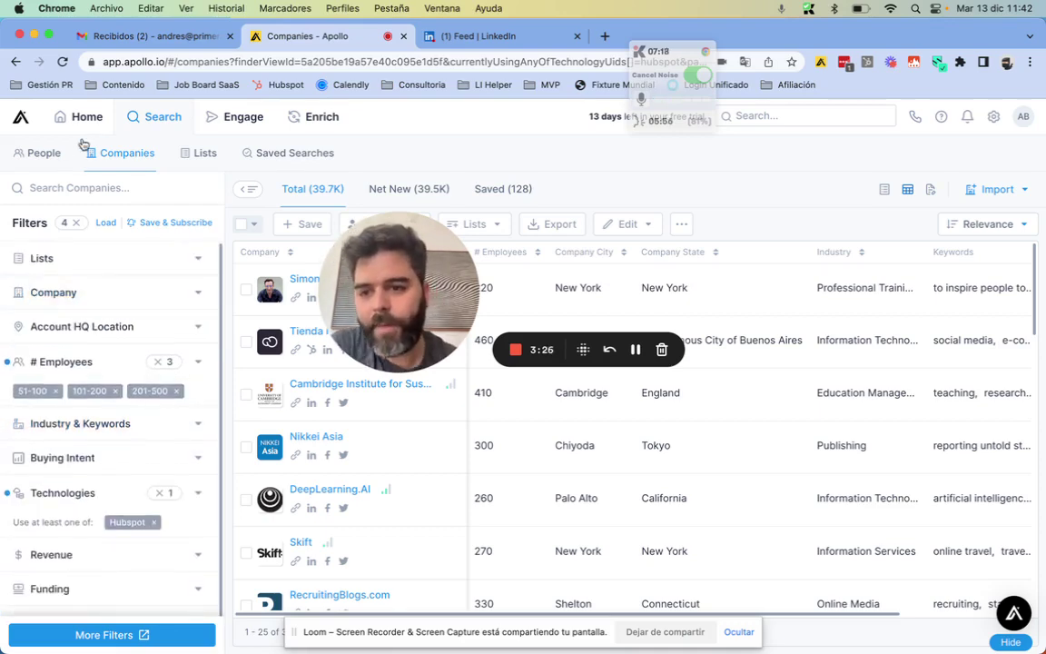
Step: Switch from the company results to the people search, keeping the applied employee-range and Hubspot filters
left_click(38, 152)
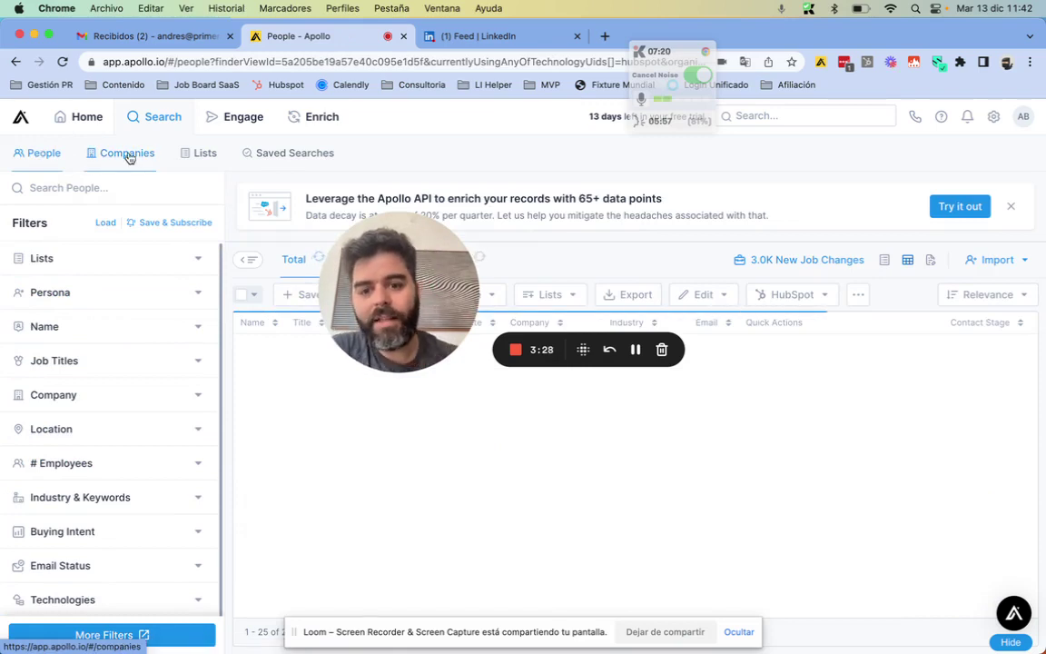
scroll(156, 399, "up", 4)
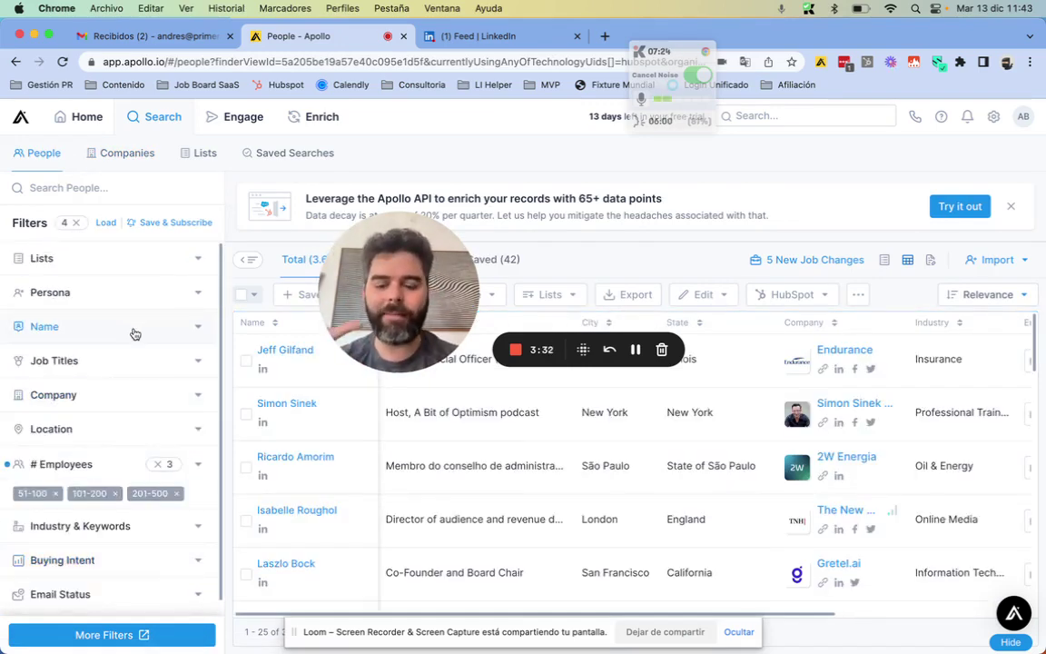
Step: Try to limit the people search to contacts located in South America
left_click(140, 437)
left_click(97, 535)
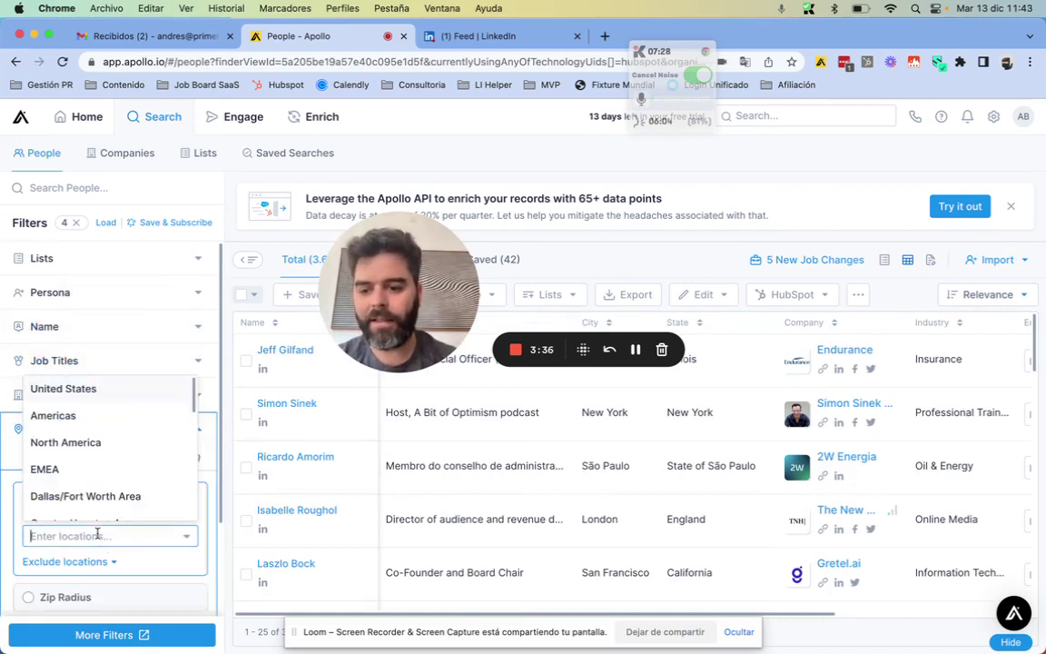
type("south ame")
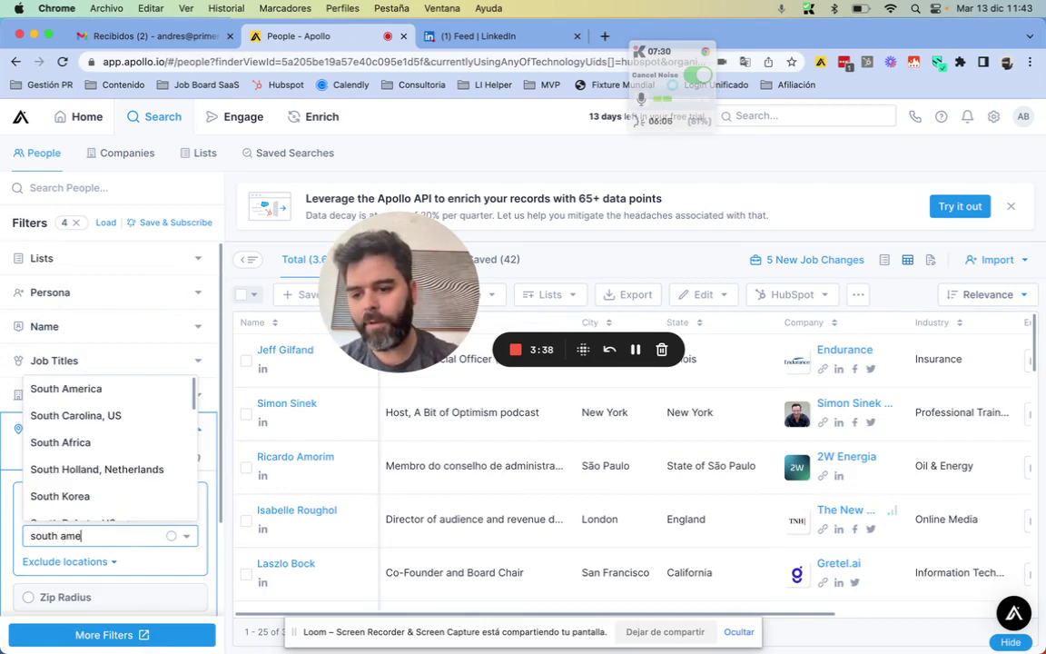
type("r")
left_click(65, 389)
left_click(82, 395)
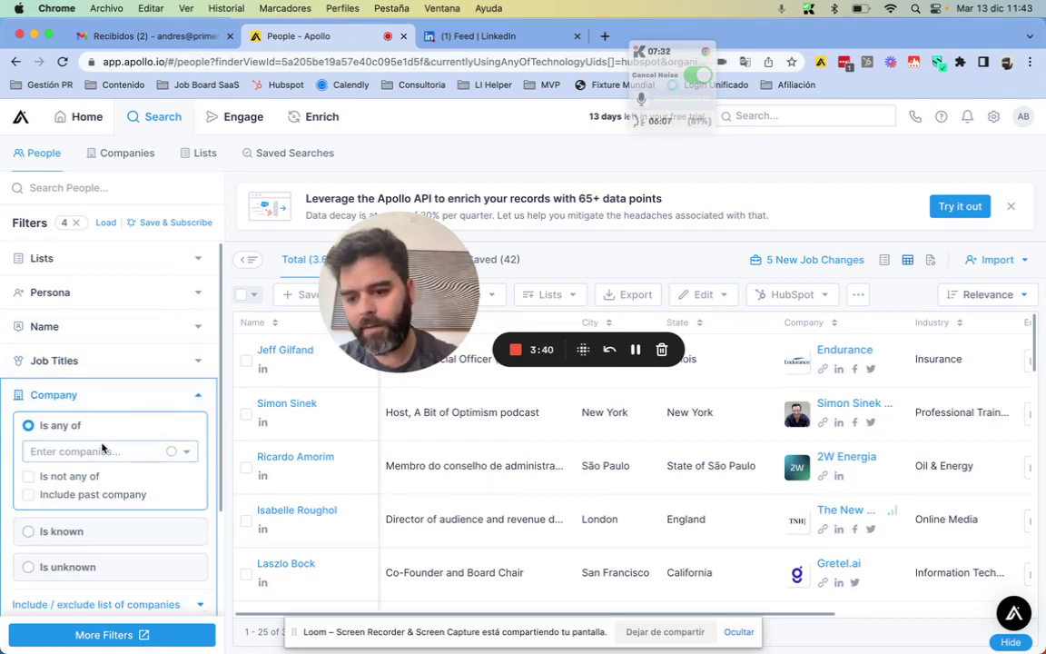
scroll(98, 491, "down", 1)
scroll(123, 382, "up", 1)
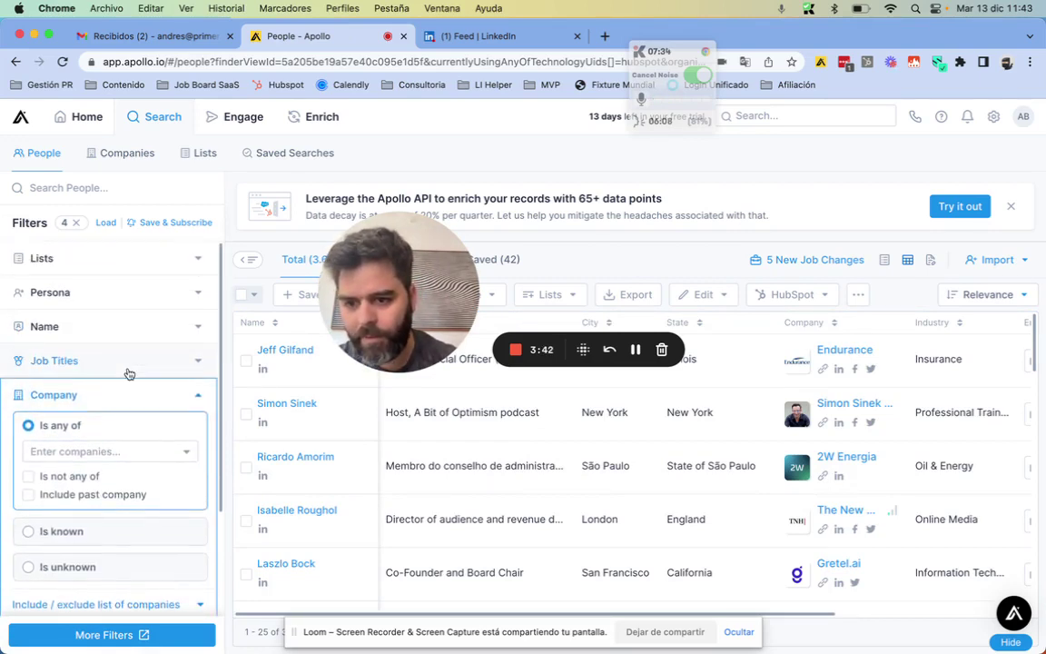
left_click(124, 364)
scroll(109, 390, "down", 5)
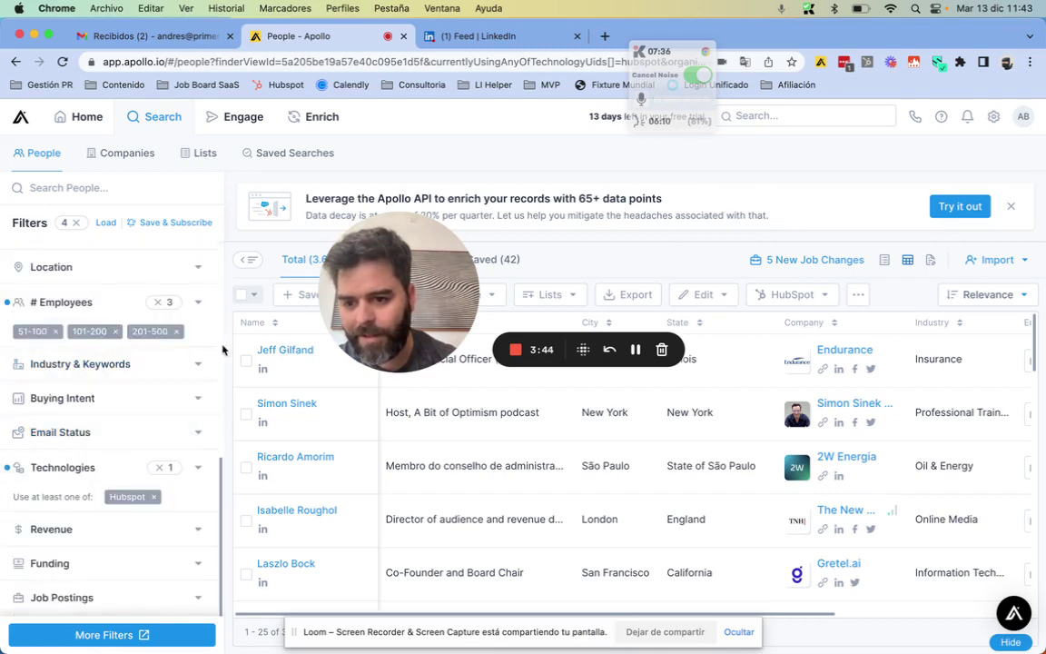
Step: Filter the people search by contact location, using the suggested region South America
left_click(82, 266)
scroll(98, 490, "down", 1)
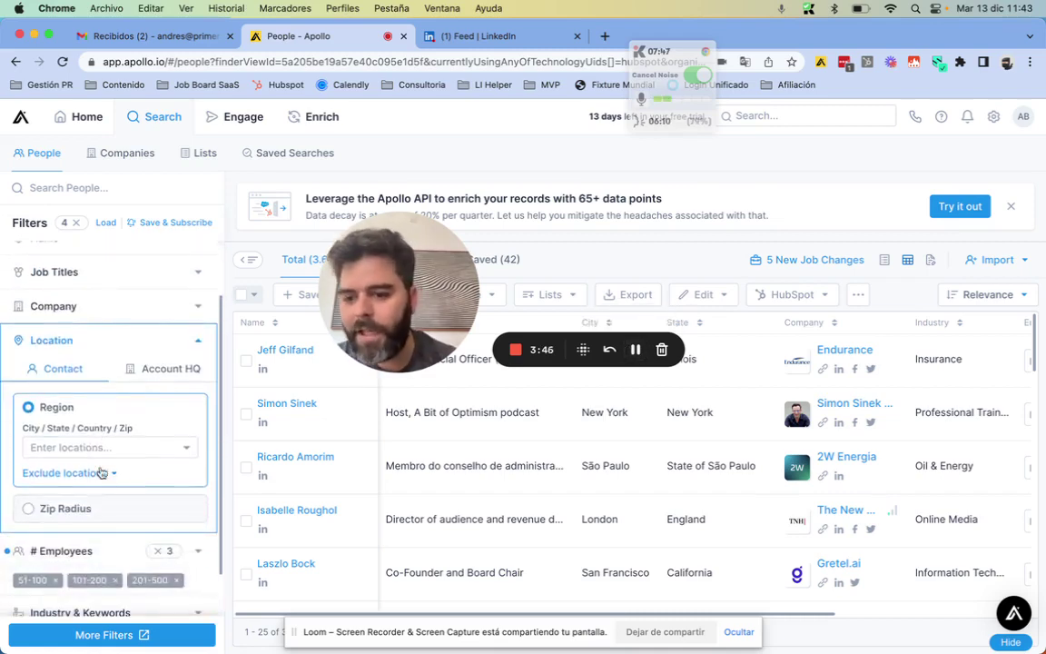
left_click(98, 447)
type("south ")
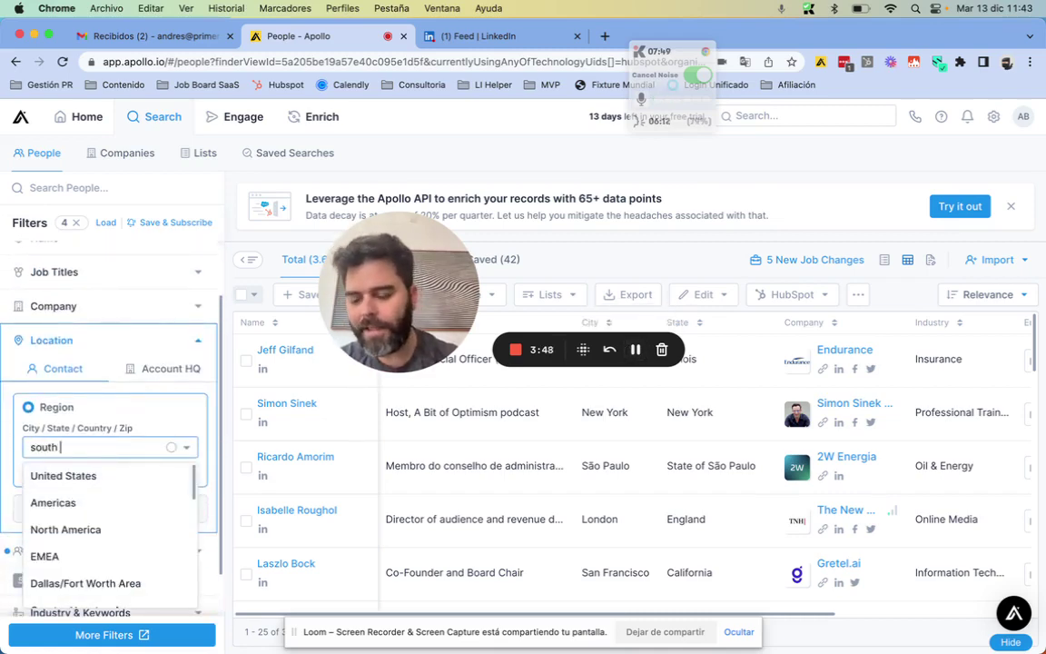
type("amer")
left_click(68, 479)
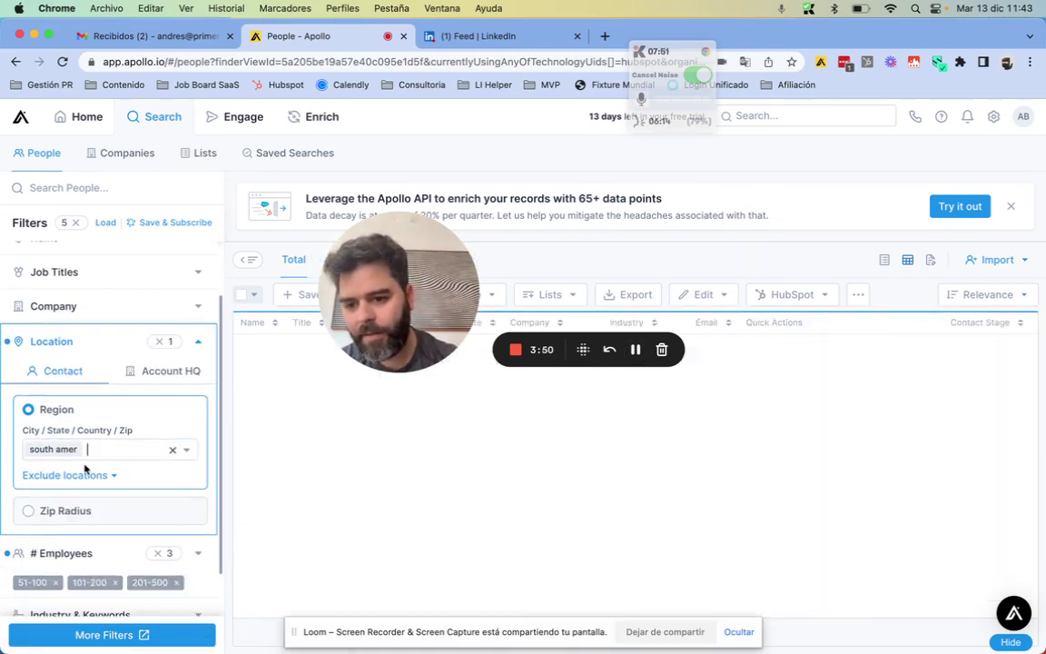
type("south americ")
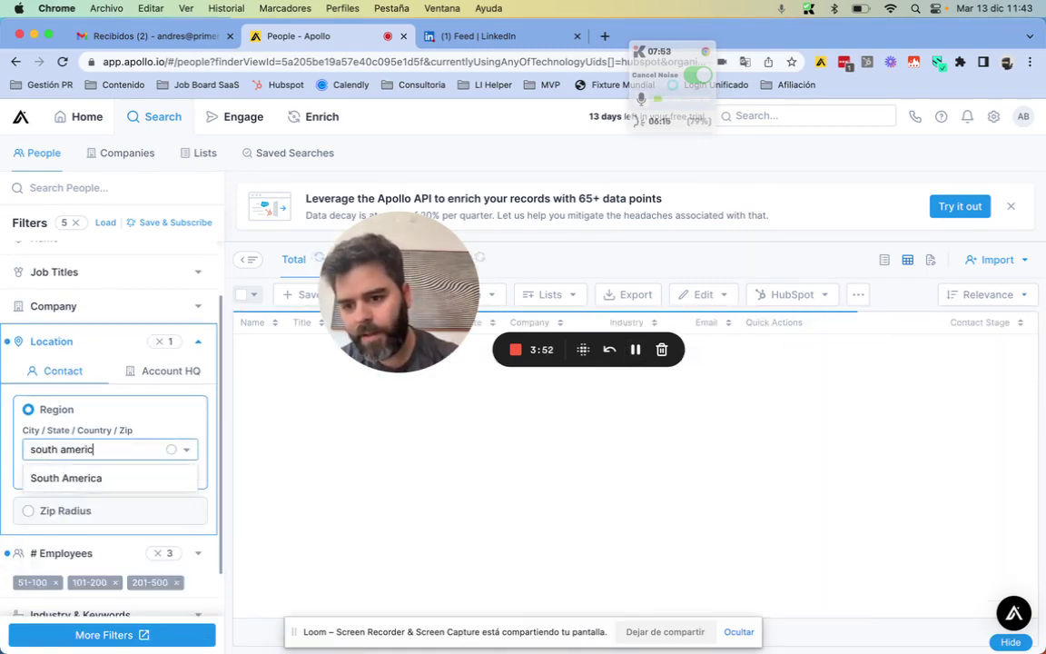
type("a")
left_click(106, 475)
Step: Add Spain and Mexico to the included contact locations
type("spai")
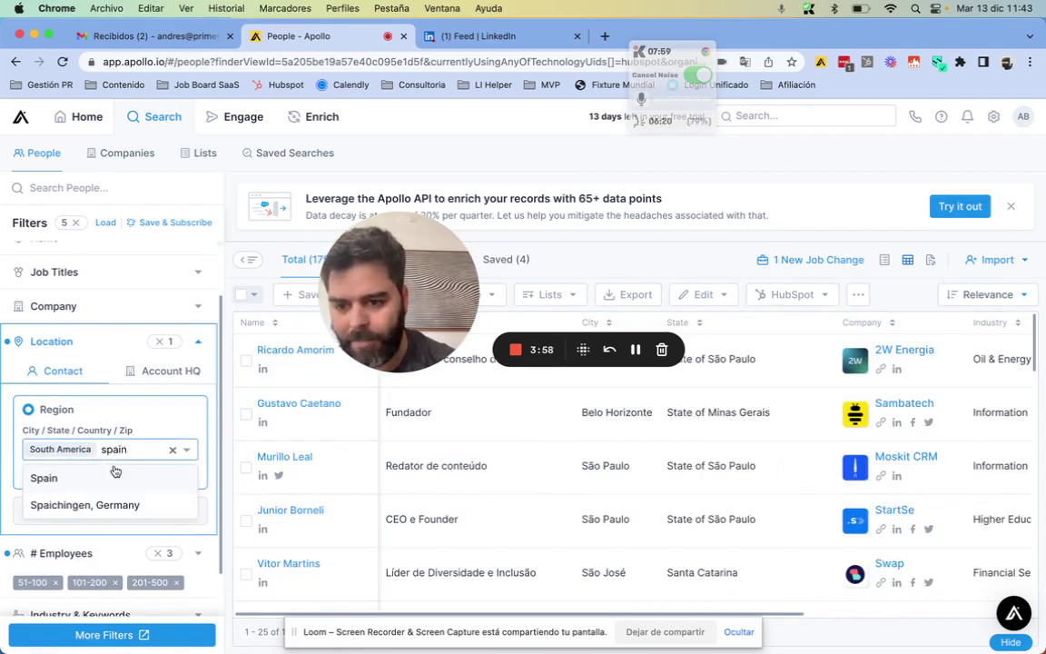
left_click(115, 474)
type("meix")
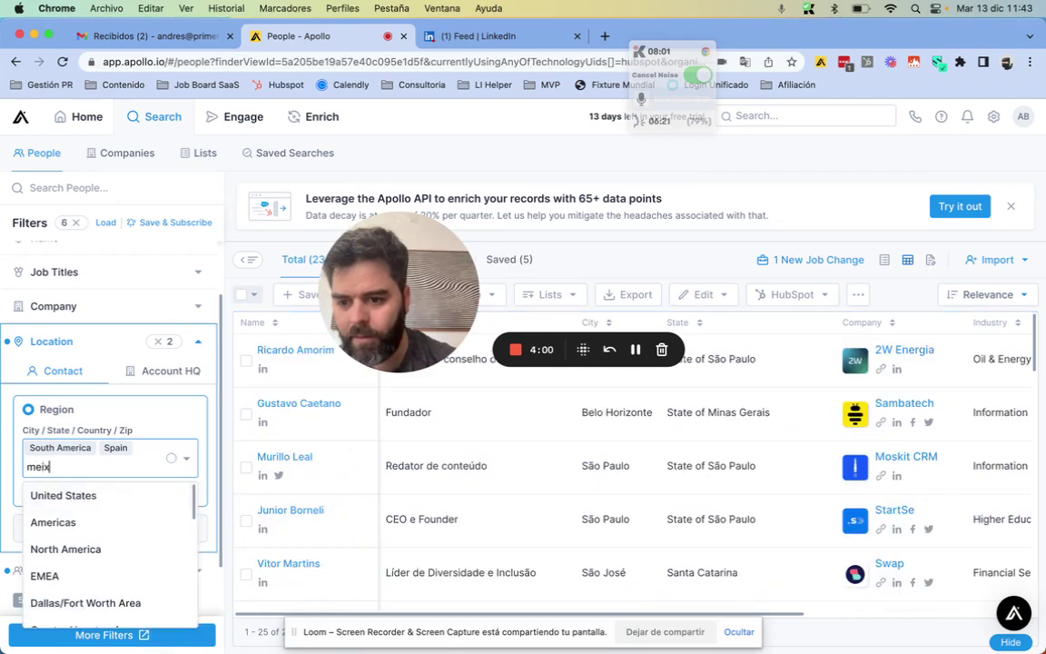
type("co")
left_click(100, 495)
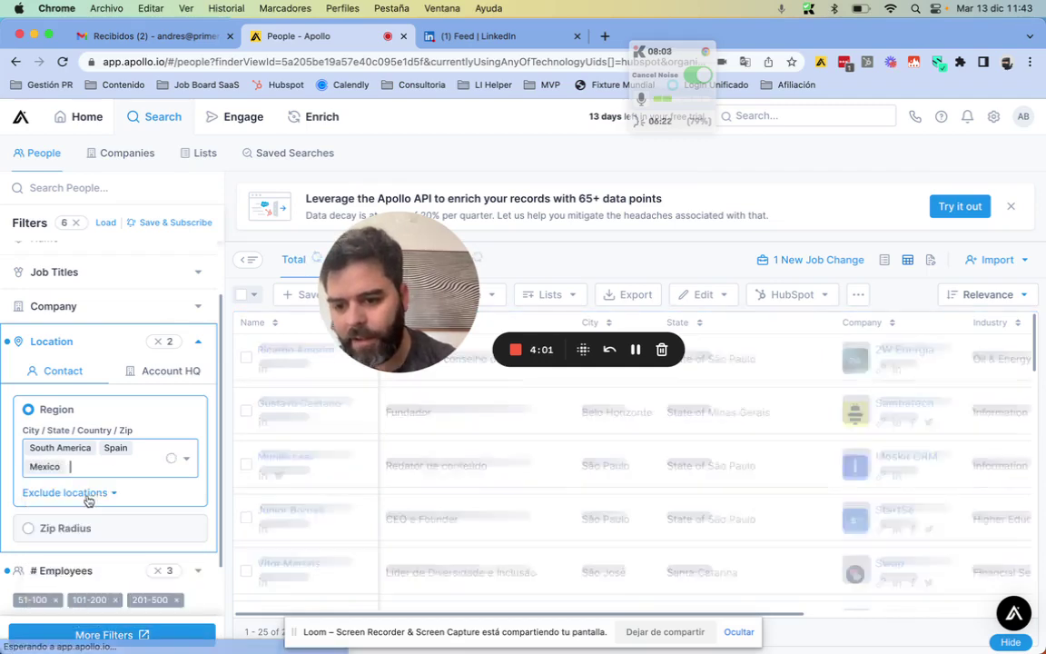
Step: Exclude Brazil from the contact locations and collapse the Location filter
left_click(73, 492)
left_click(81, 533)
type("brazil")
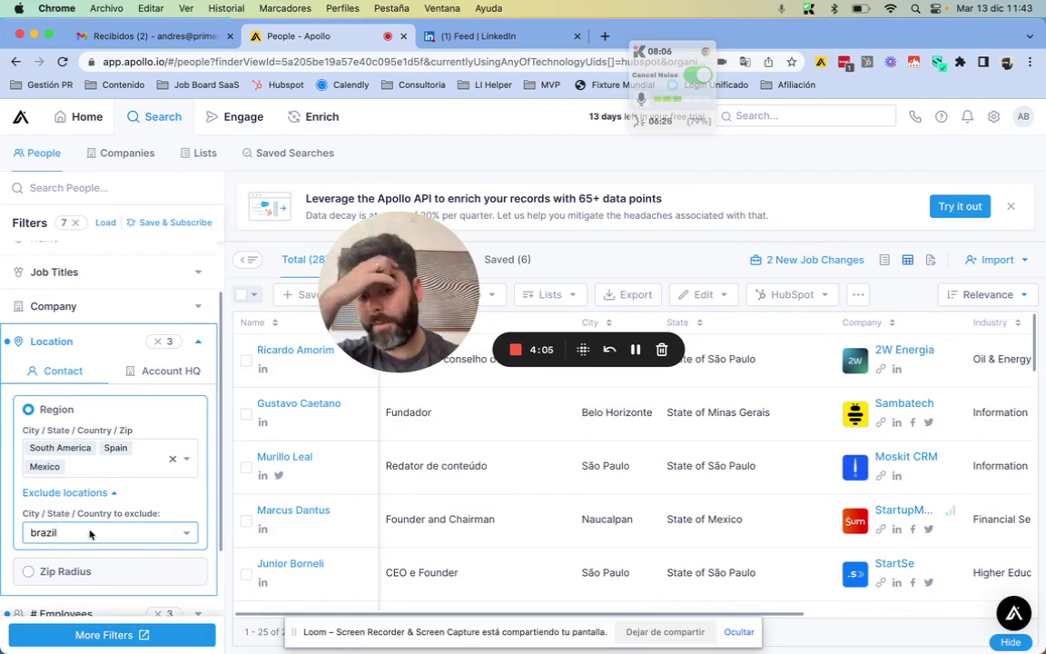
scroll(88, 533, "down", 2)
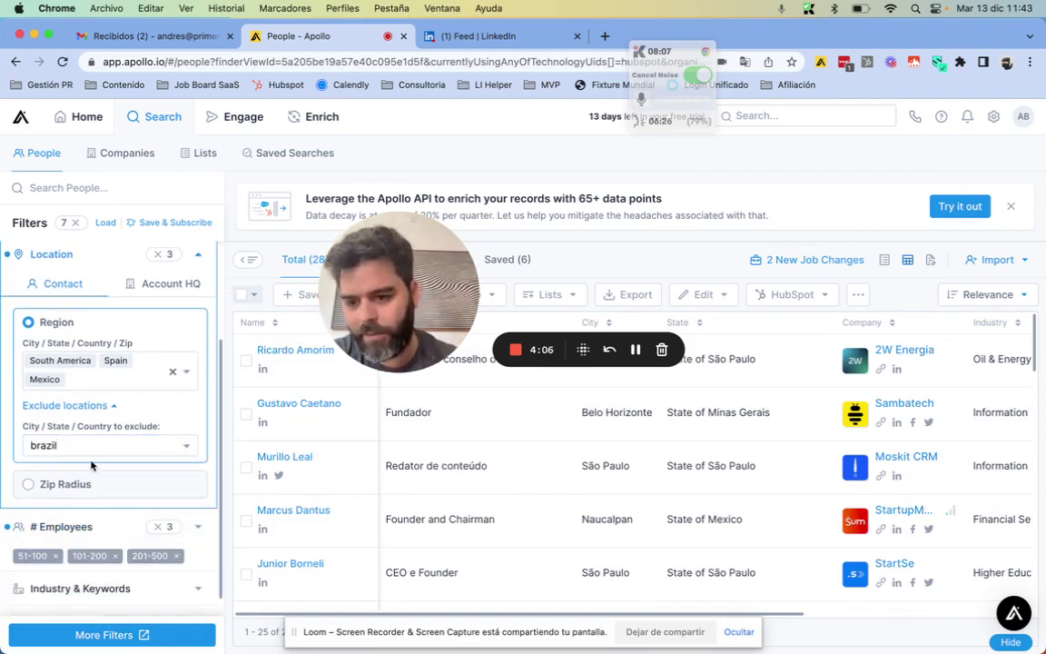
type("il")
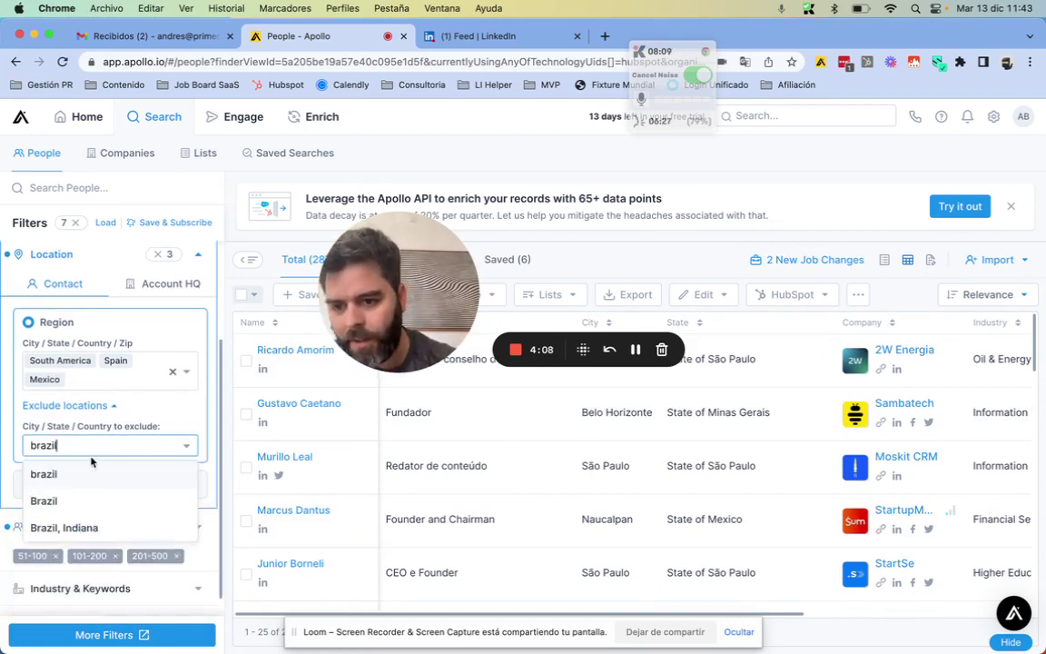
left_click(72, 501)
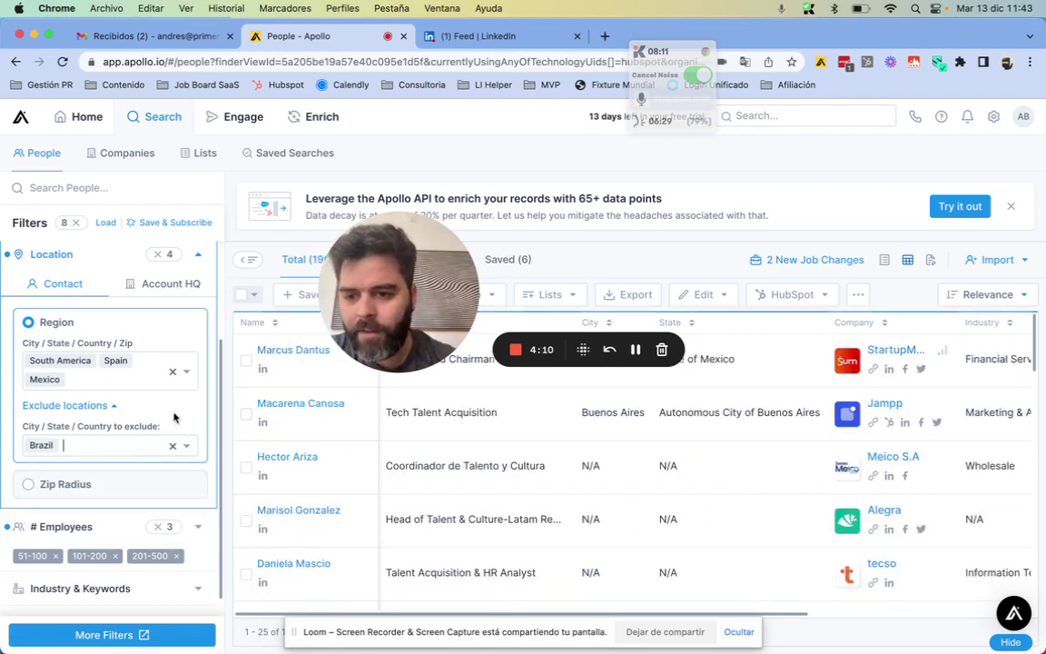
scroll(91, 291, "up", 4)
scroll(136, 381, "down", 3)
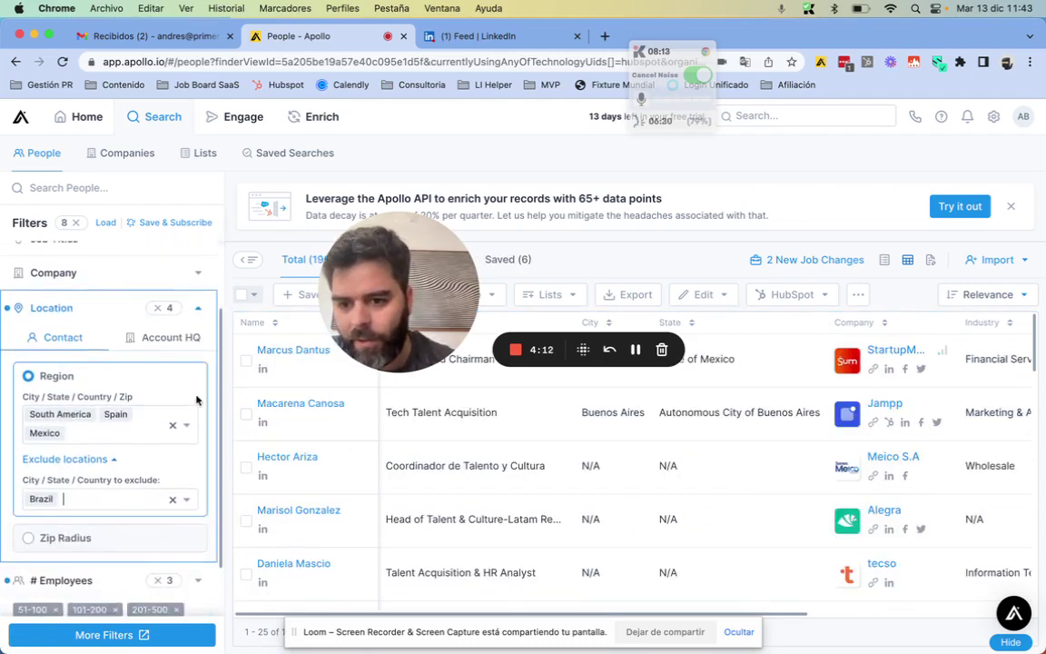
left_click(198, 296)
Step: Filter the people by the job title CRM and collapse the Job Titles filter
scroll(191, 315, "up", 3)
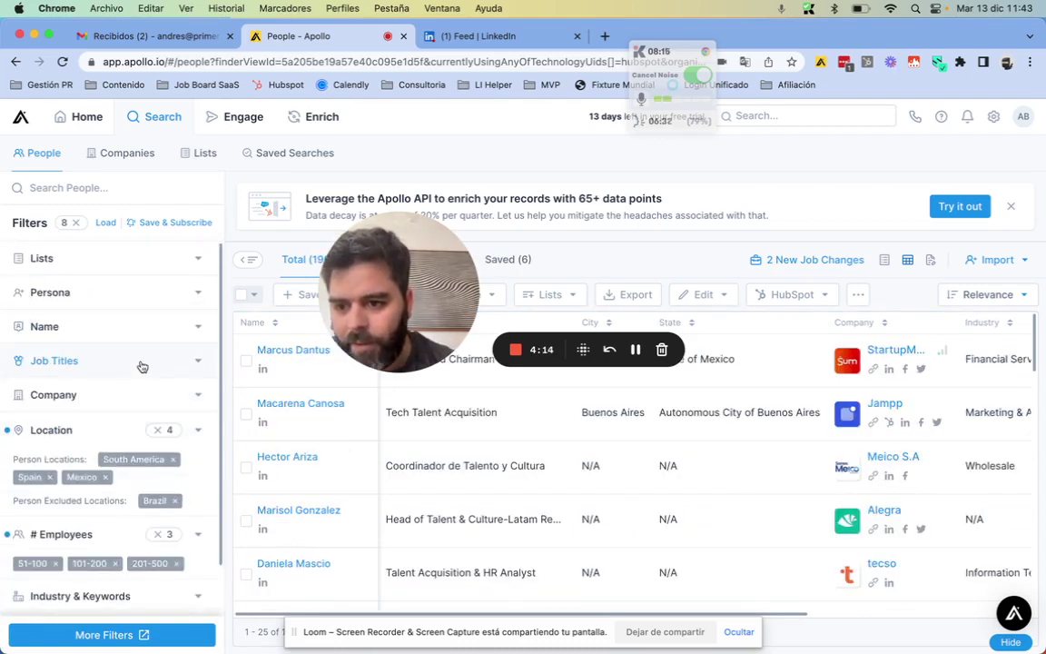
left_click(198, 363)
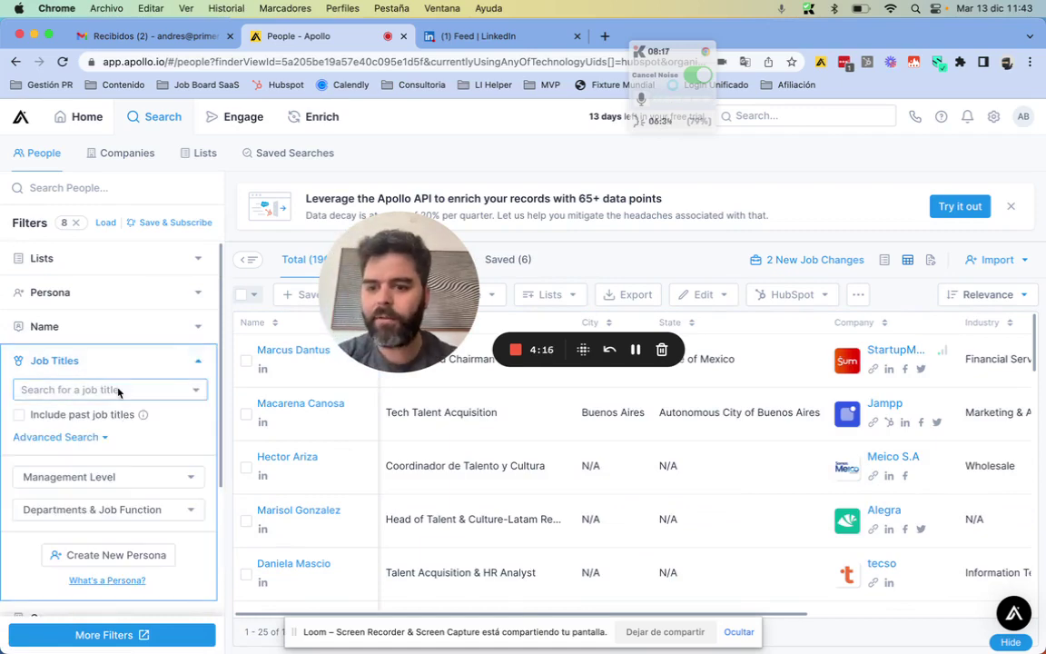
left_click(117, 387)
type("CRM")
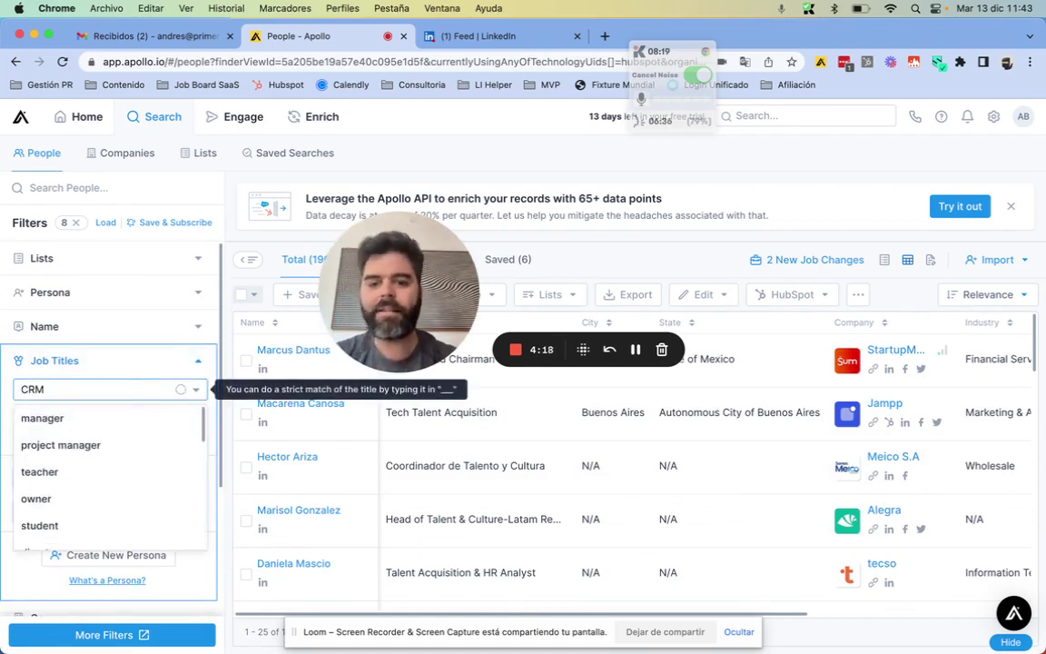
left_click(113, 420)
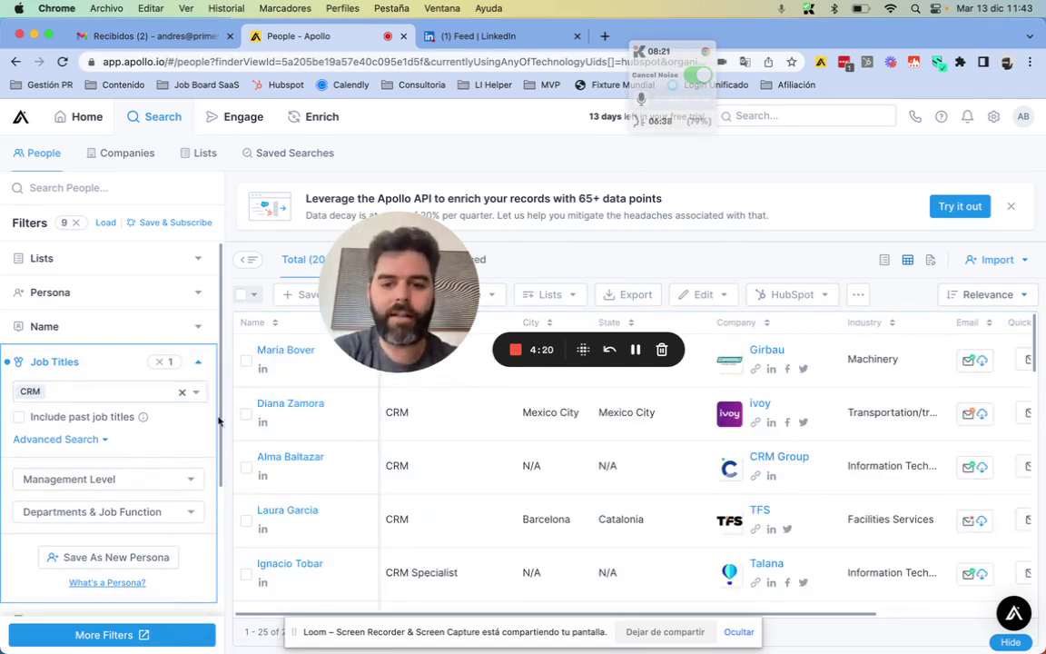
left_click_drag(420, 260, 548, 183)
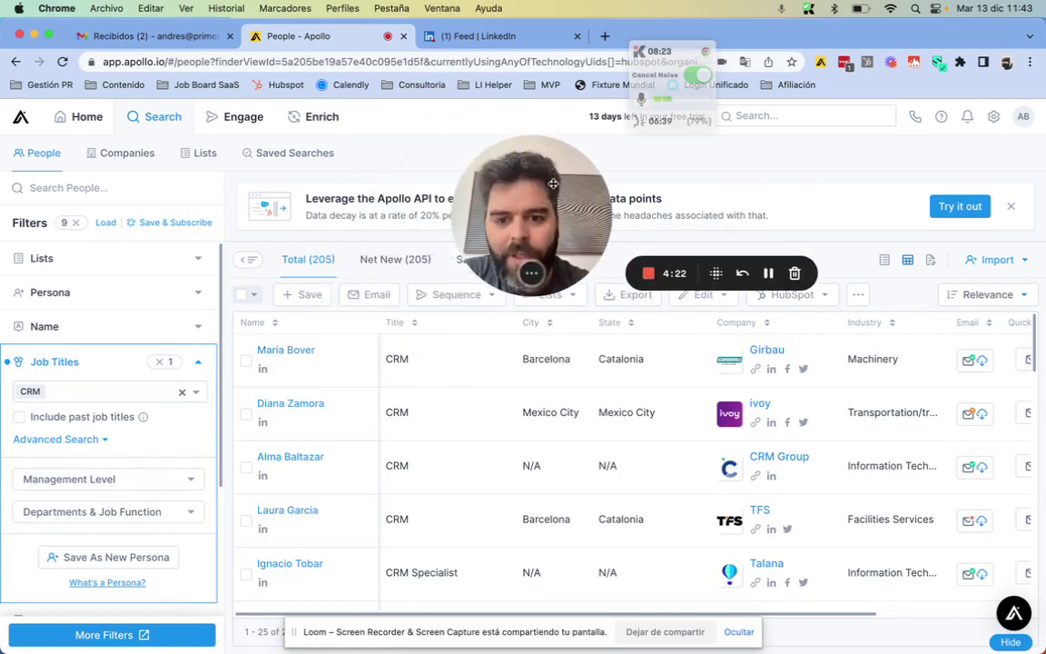
left_click(198, 361)
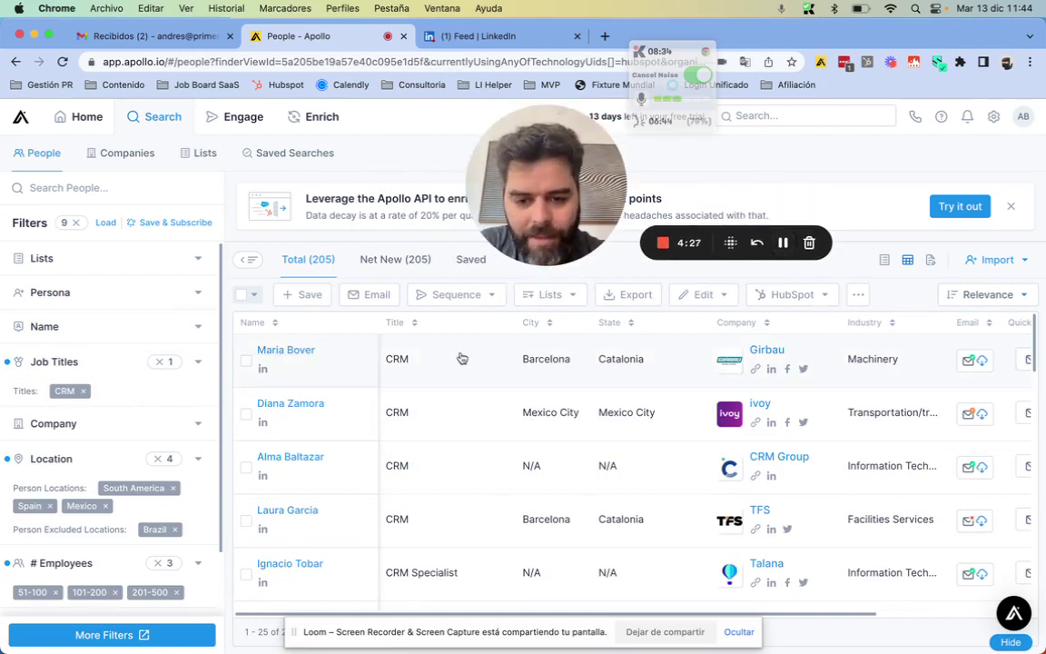
Step: Review the result columns and the first contact's profile, including the company's Technologies, Job Postings and News signals, and return to the people results
scroll(461, 358, "right", 5)
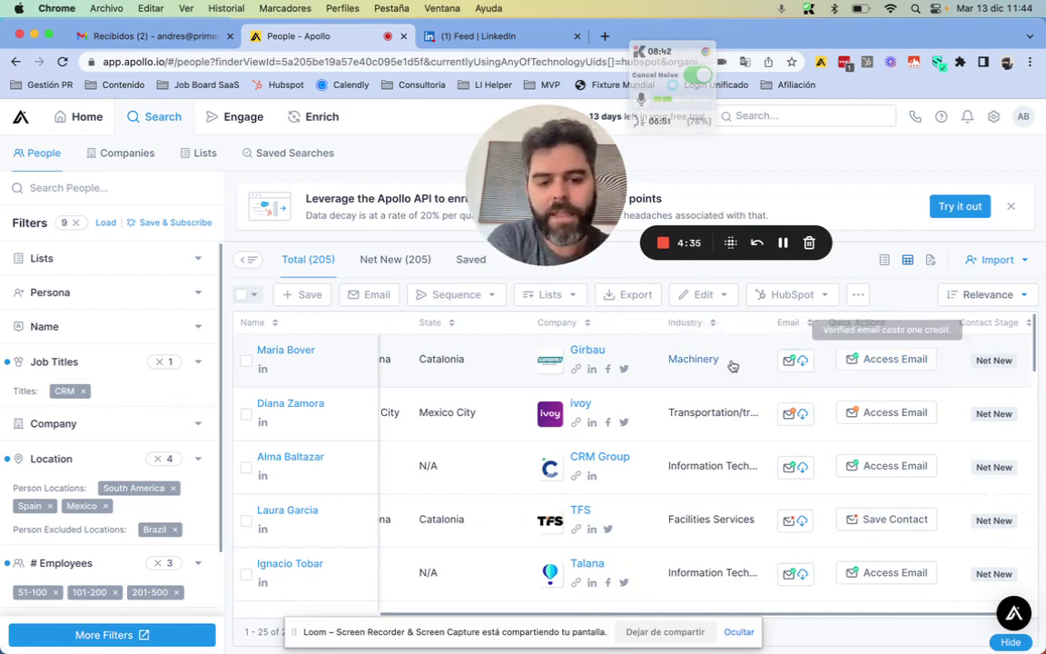
scroll(508, 363, "left", 5)
left_click(287, 350)
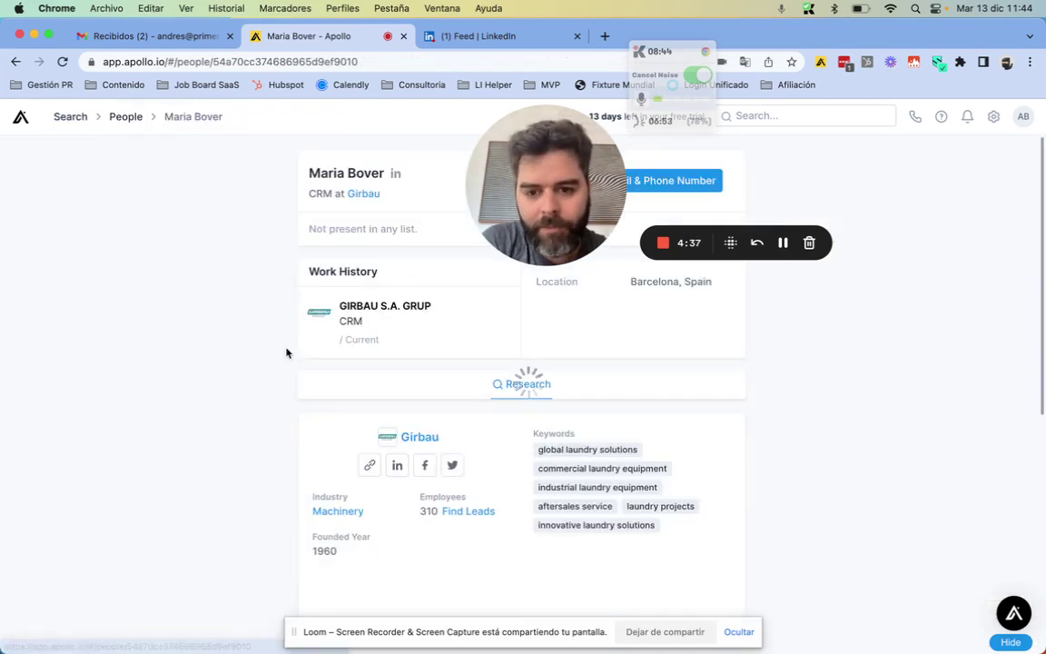
left_click_drag(531, 185, 787, 363)
scroll(511, 344, "down", 5)
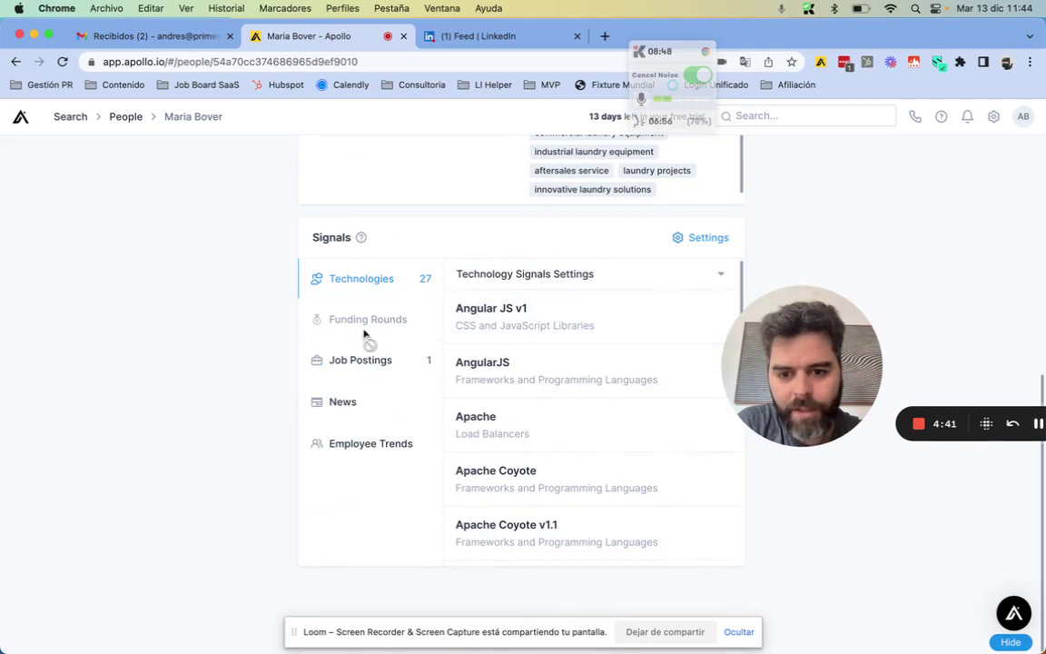
left_click(389, 367)
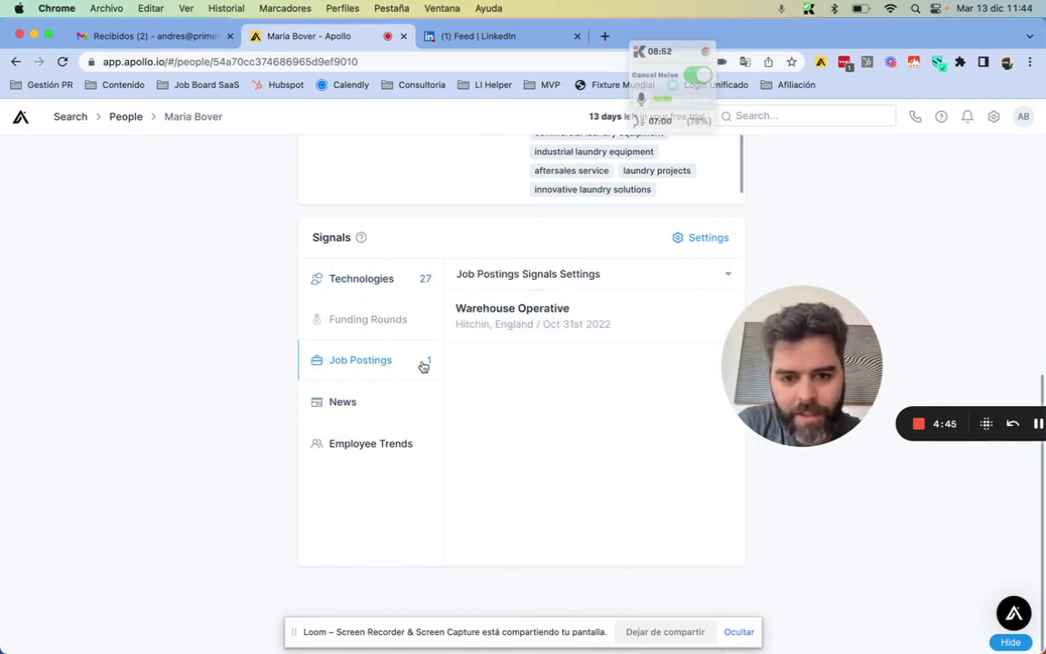
left_click(398, 400)
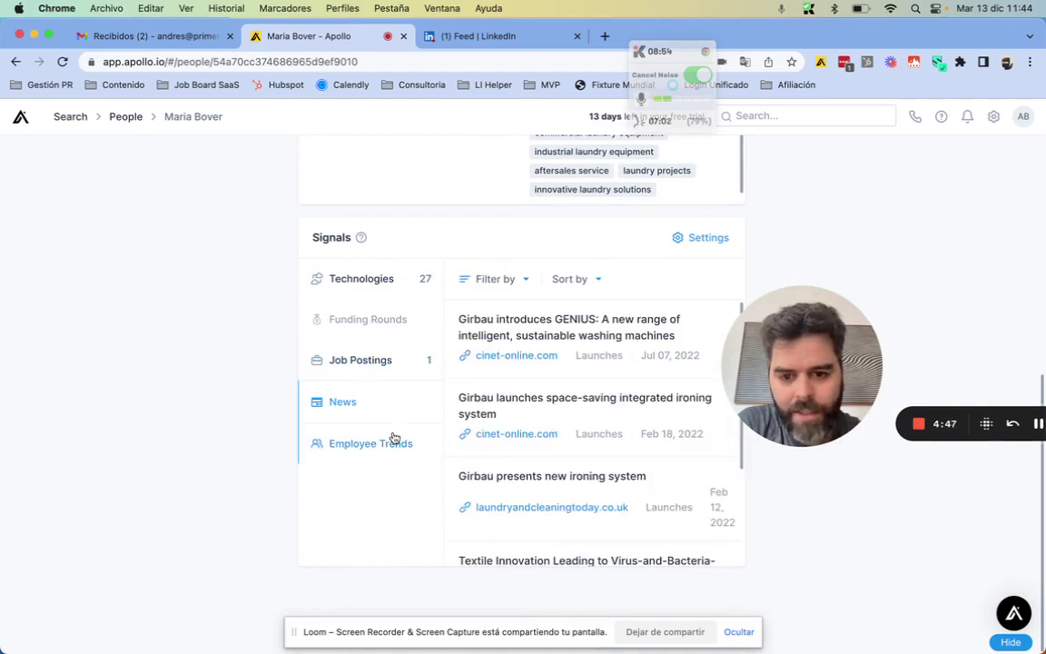
scroll(394, 438, "up", 5)
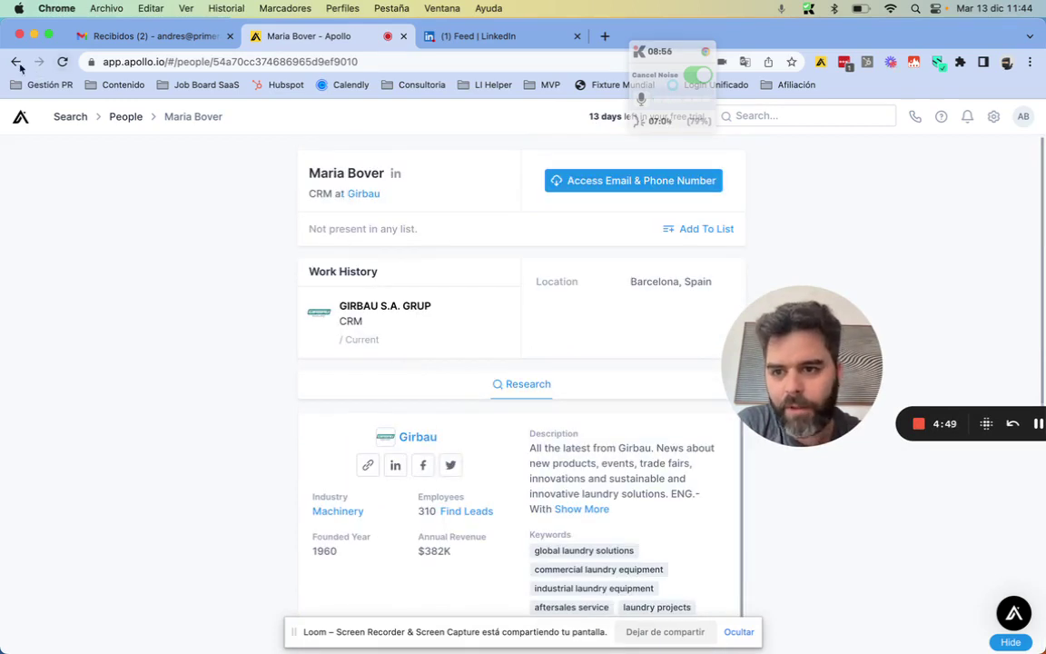
left_click(17, 63)
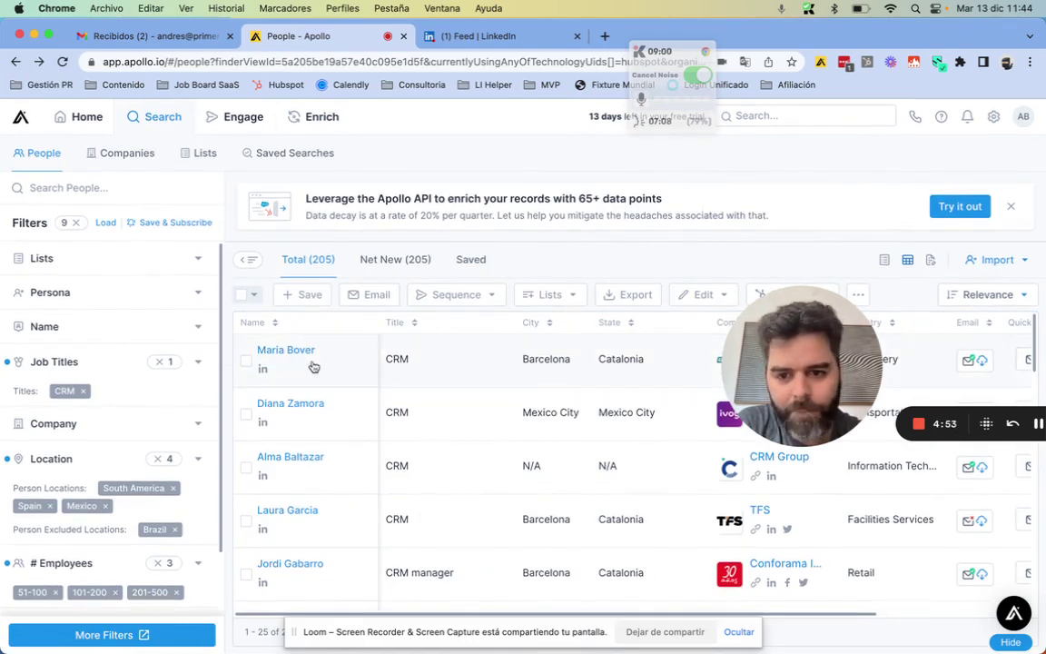
Step: Select the first two people in the results and show the sequence options for them
left_click(246, 361)
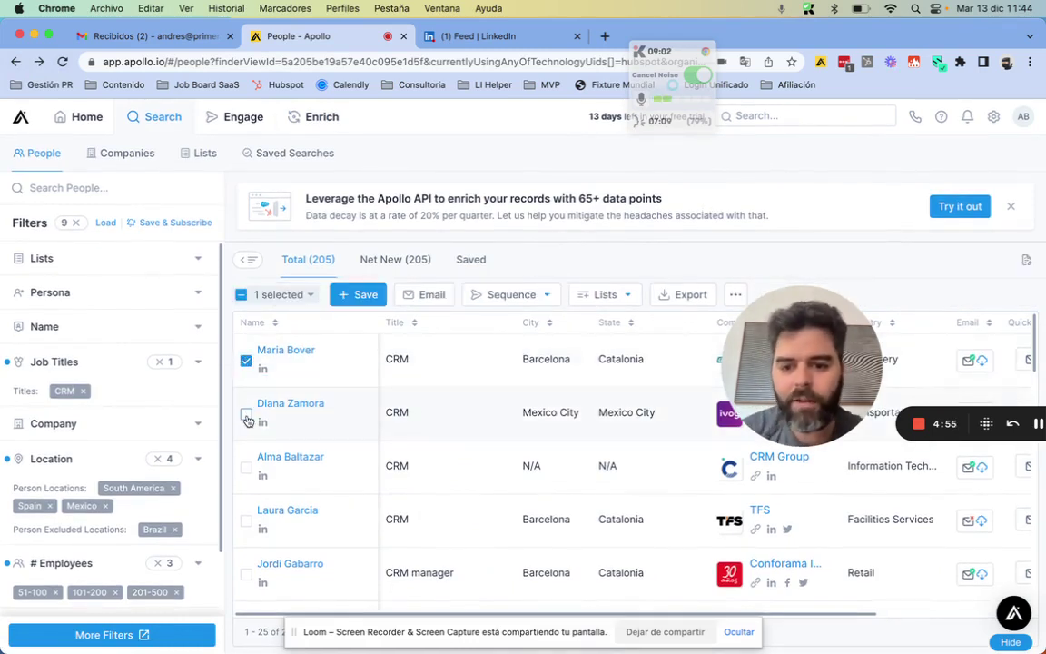
left_click(246, 415)
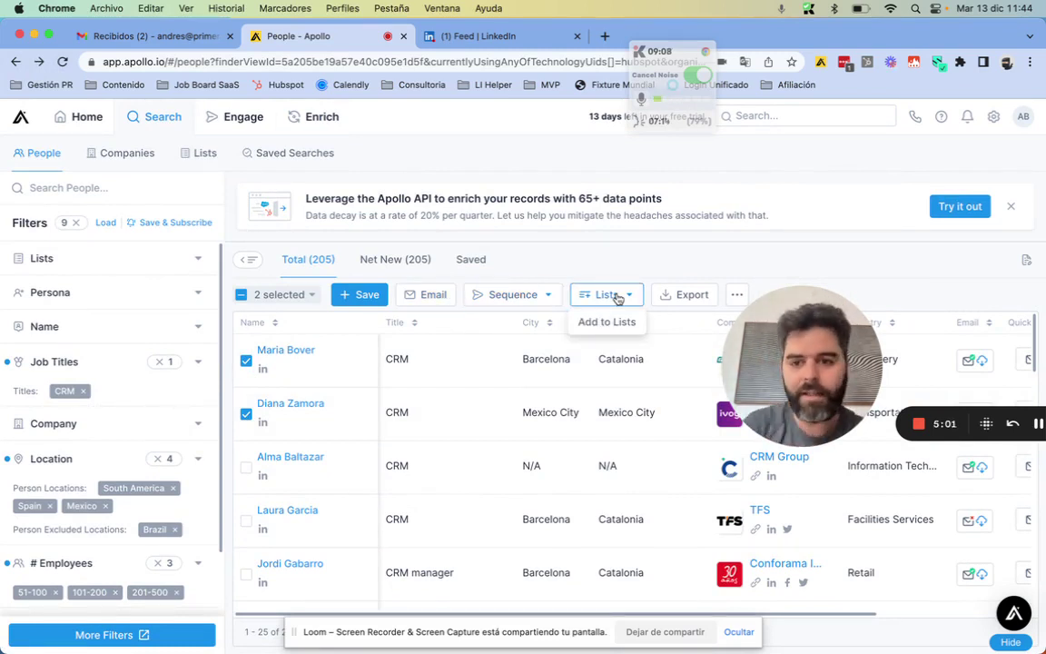
left_click(536, 298)
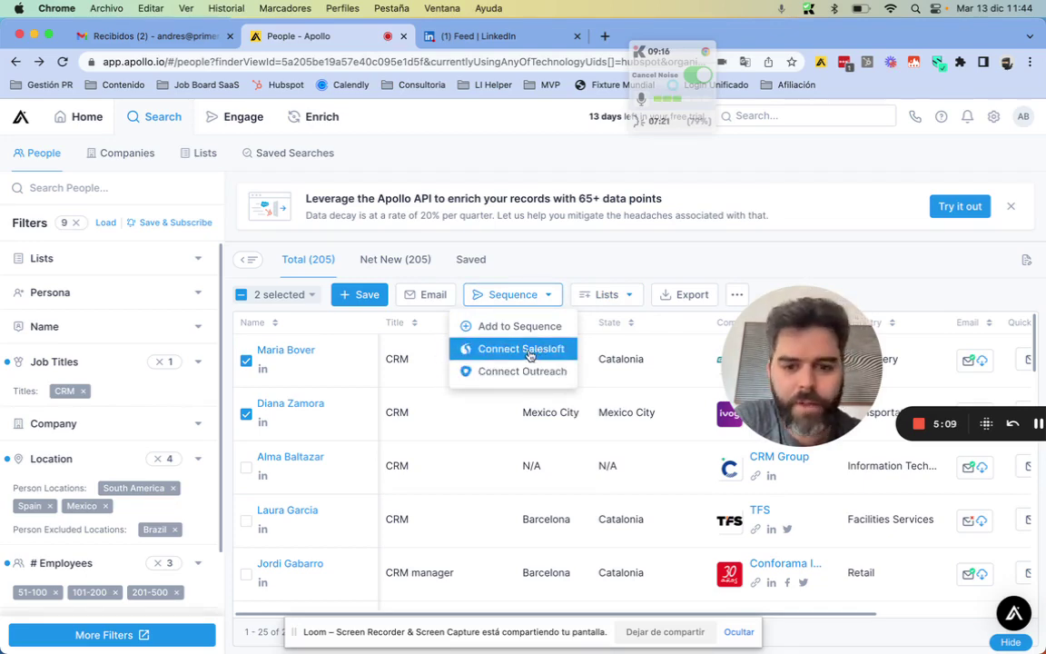
Step: Examine the Add to Sequence dialog for the two selected people and close it without adding them
left_click(510, 327)
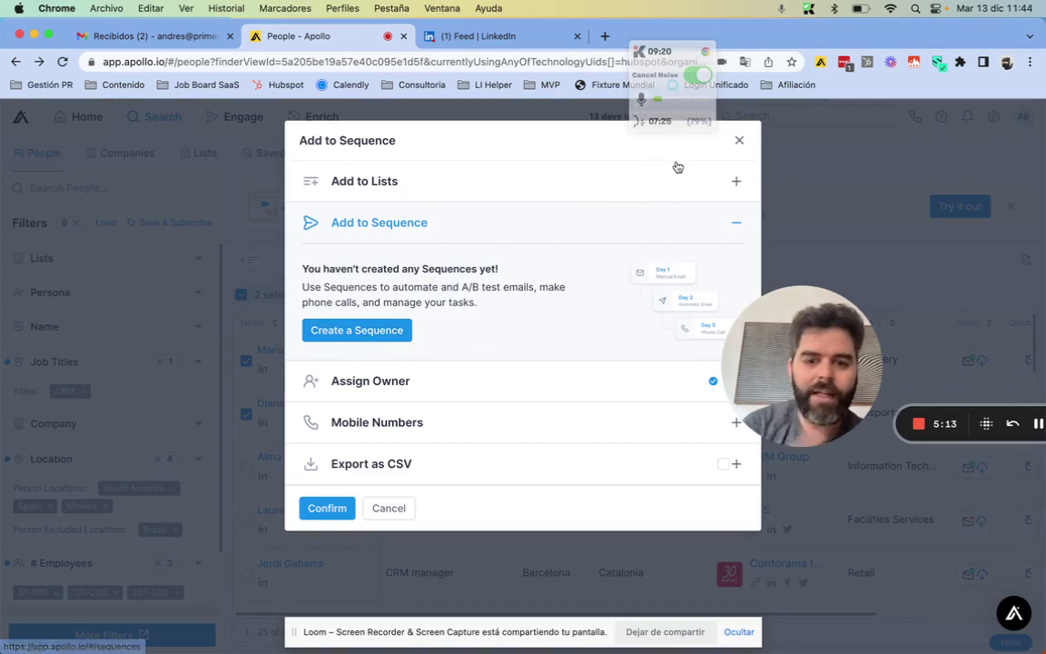
left_click(739, 143)
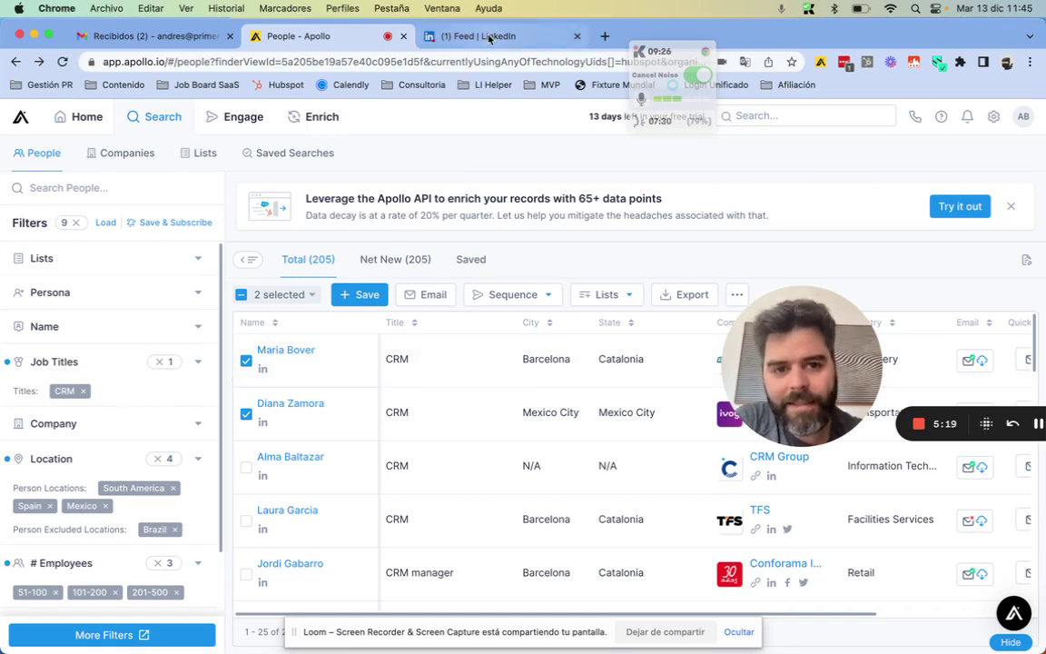
Step: Check the Apollo extension's options on the people results, switch to LinkedIn and show the extension's options there
left_click(828, 66)
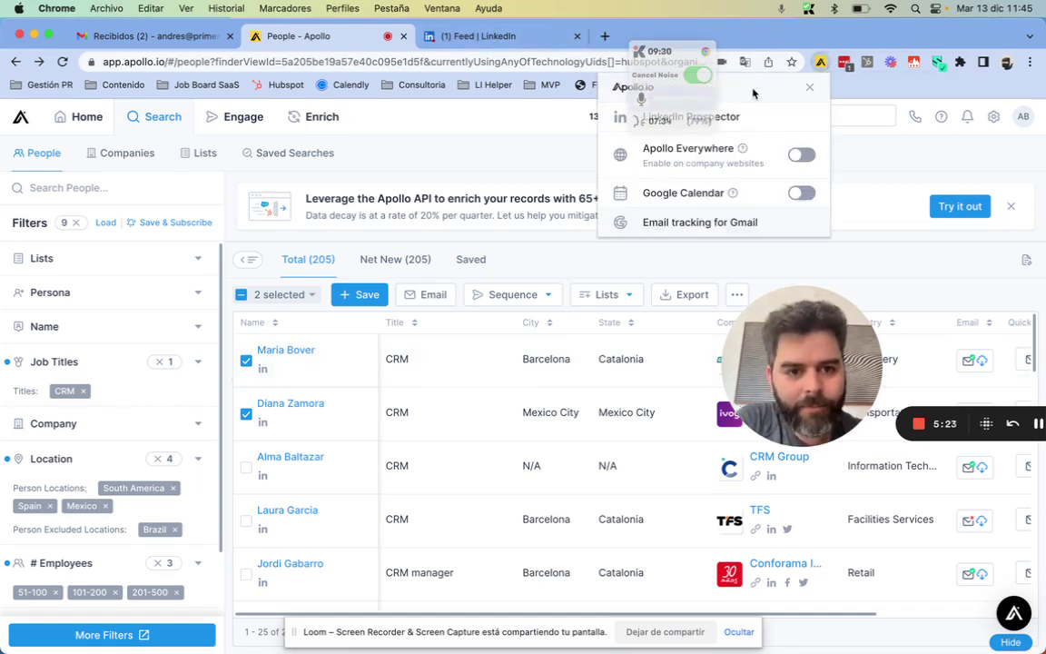
left_click(478, 36)
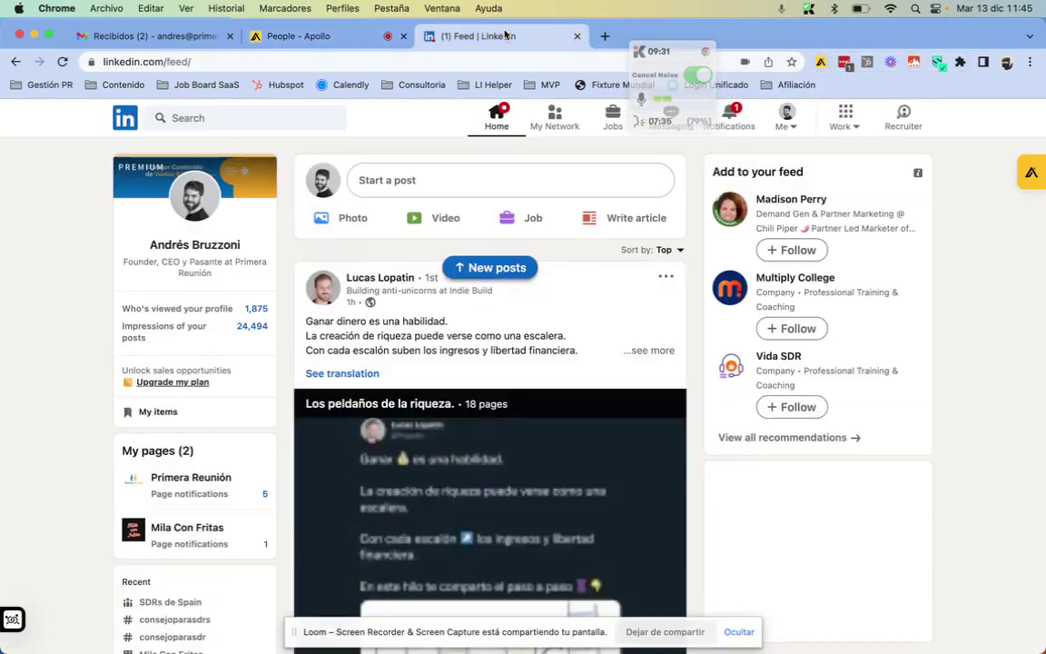
left_click(822, 64)
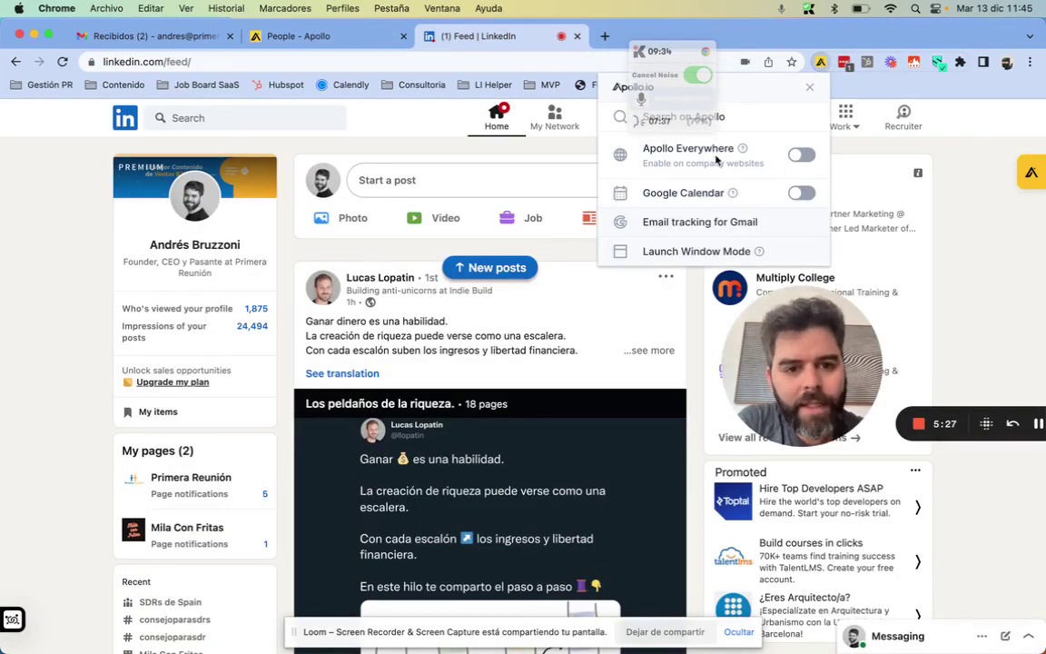
left_click(681, 51)
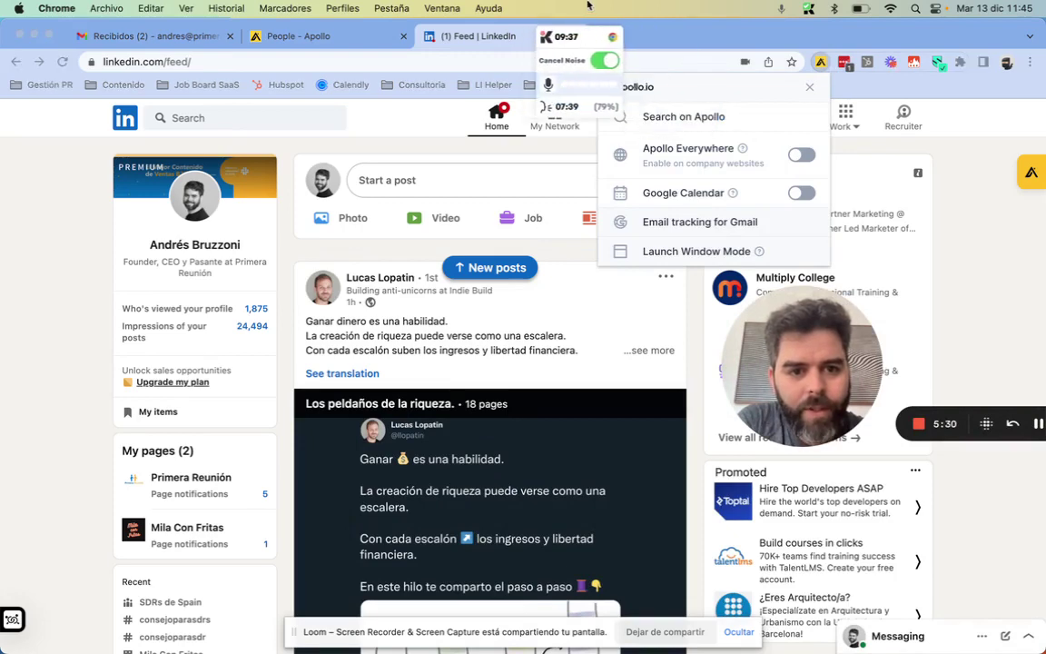
Step: Open the LinkedIn profile of the top post's author with the Apollo panel, and enable the extension for Google Calendar with the requested permissions
left_click(376, 265)
left_click(377, 277)
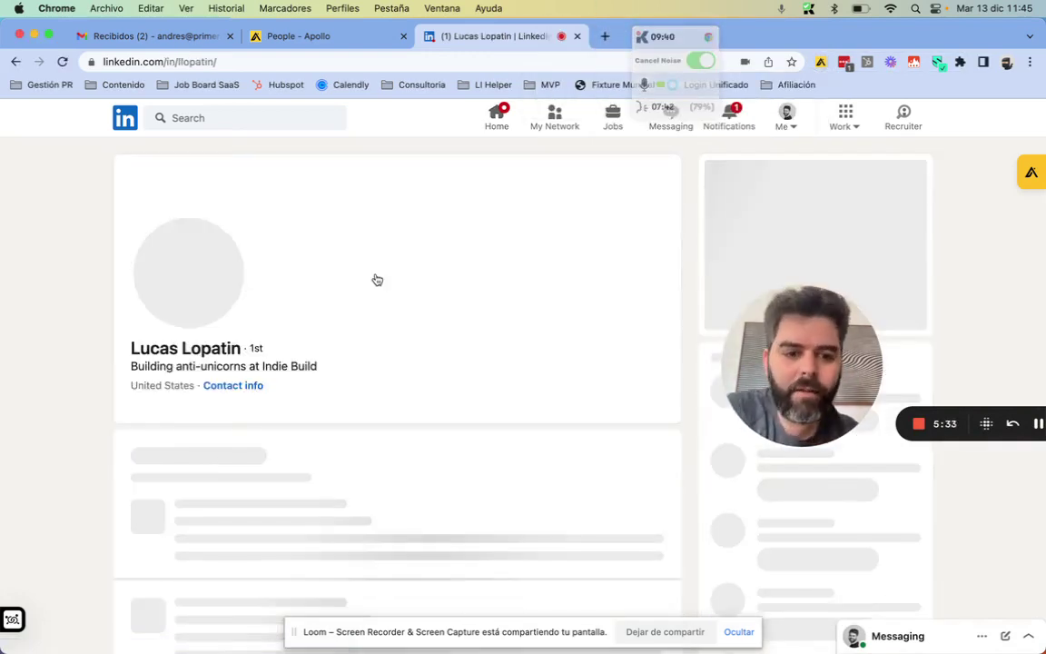
left_click(1029, 171)
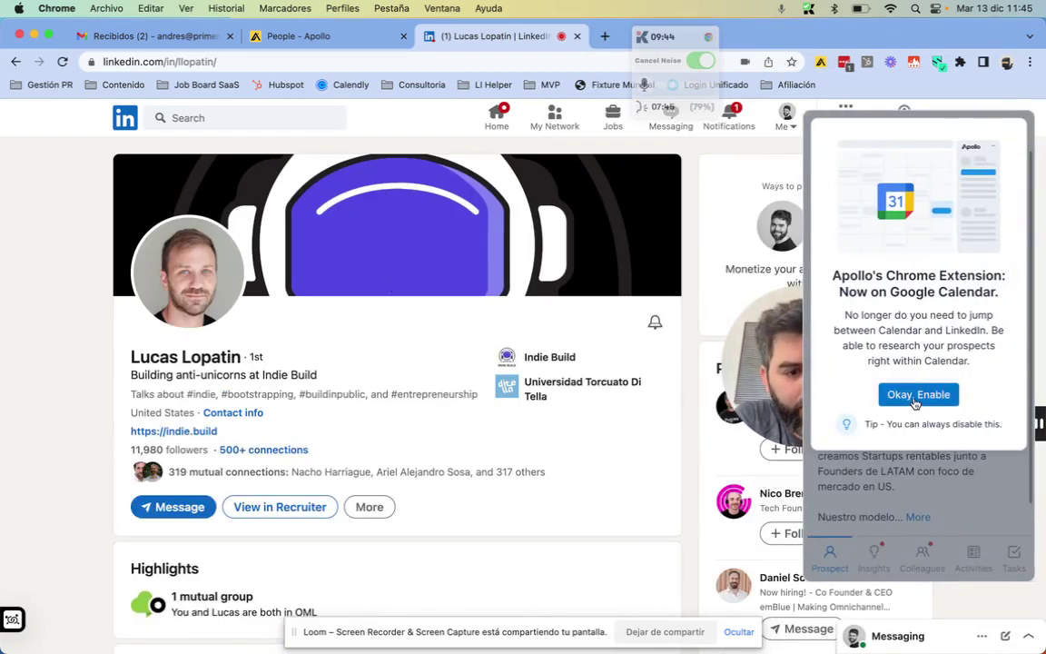
left_click(918, 394)
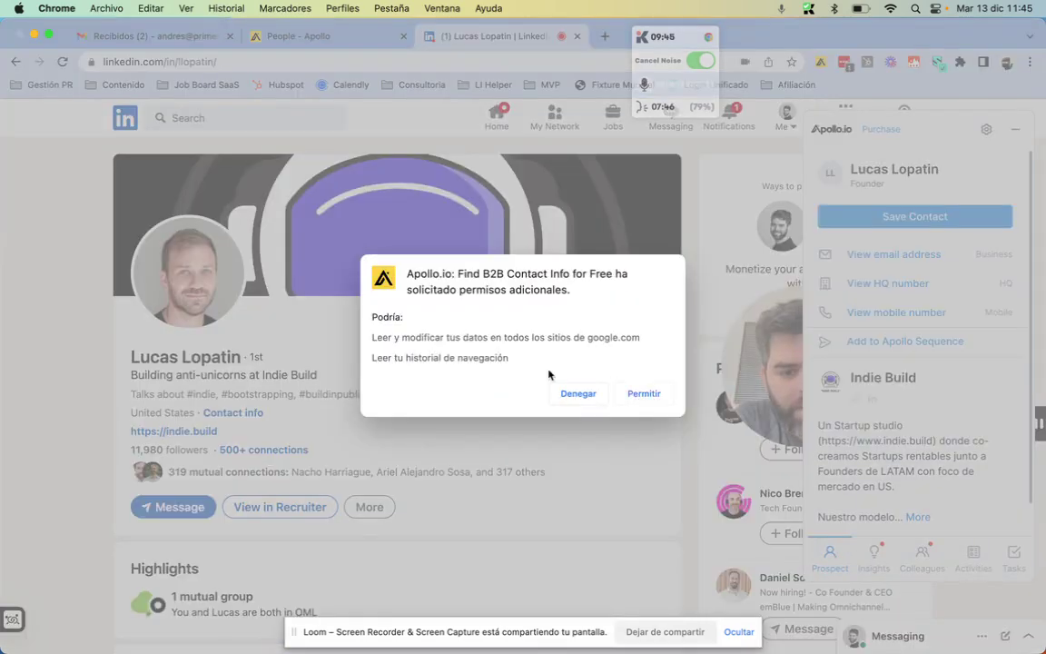
left_click(640, 393)
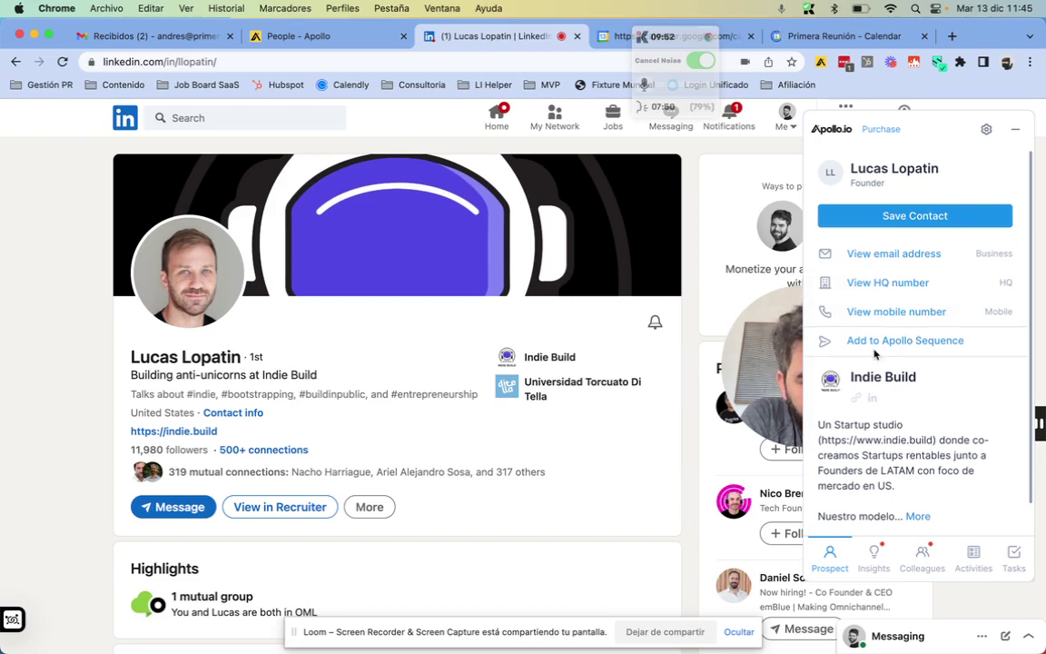
Step: Review the founder's prospect details, the company's Technologies insights and the colleagues in the Apollo panel, and return to the prospect details
scroll(873, 298, "down", 1)
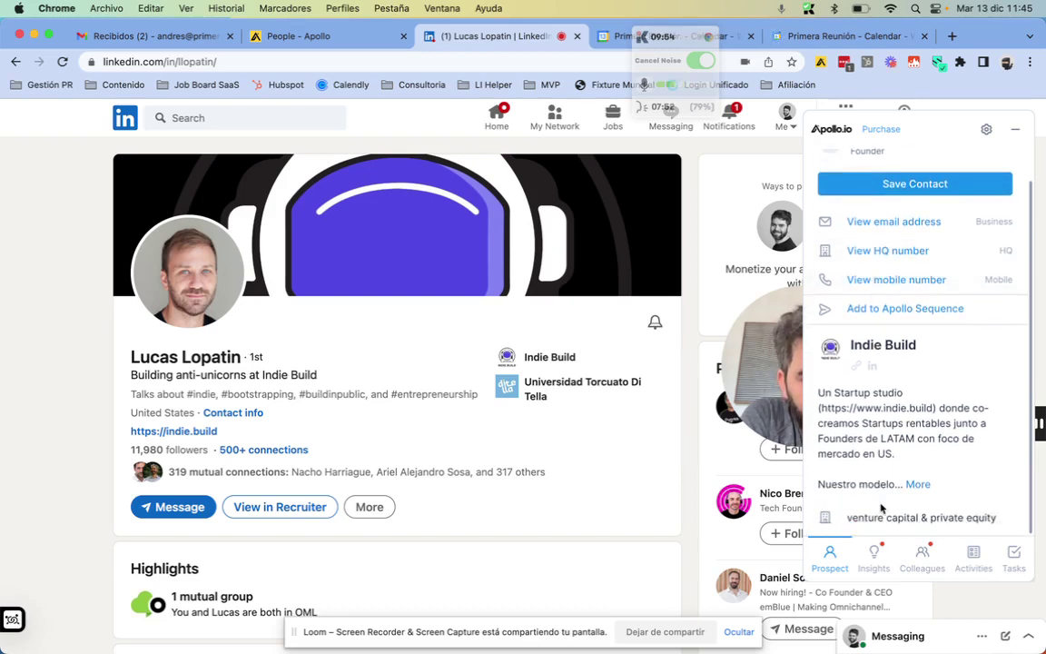
scroll(881, 508, "up", 1)
left_click(875, 554)
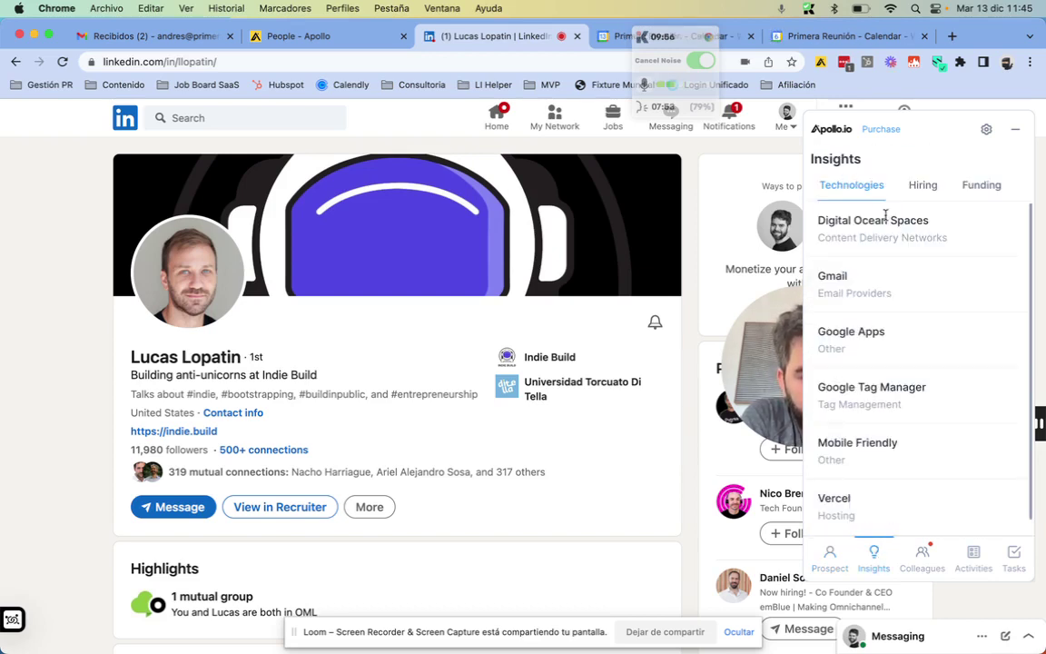
scroll(855, 508, "down", 1)
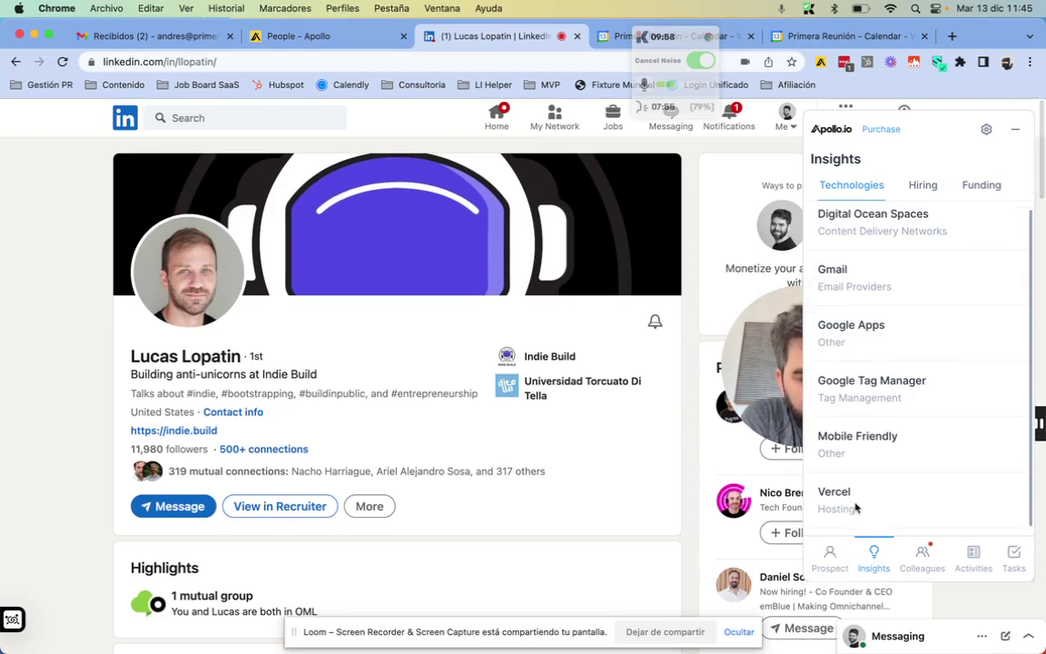
left_click(921, 558)
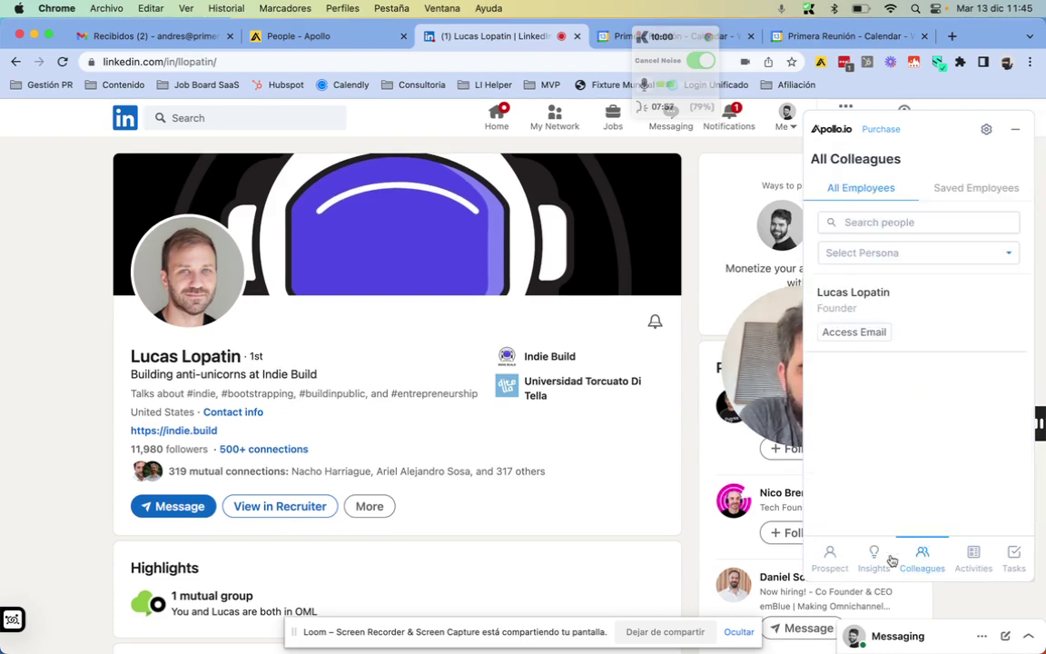
left_click(829, 558)
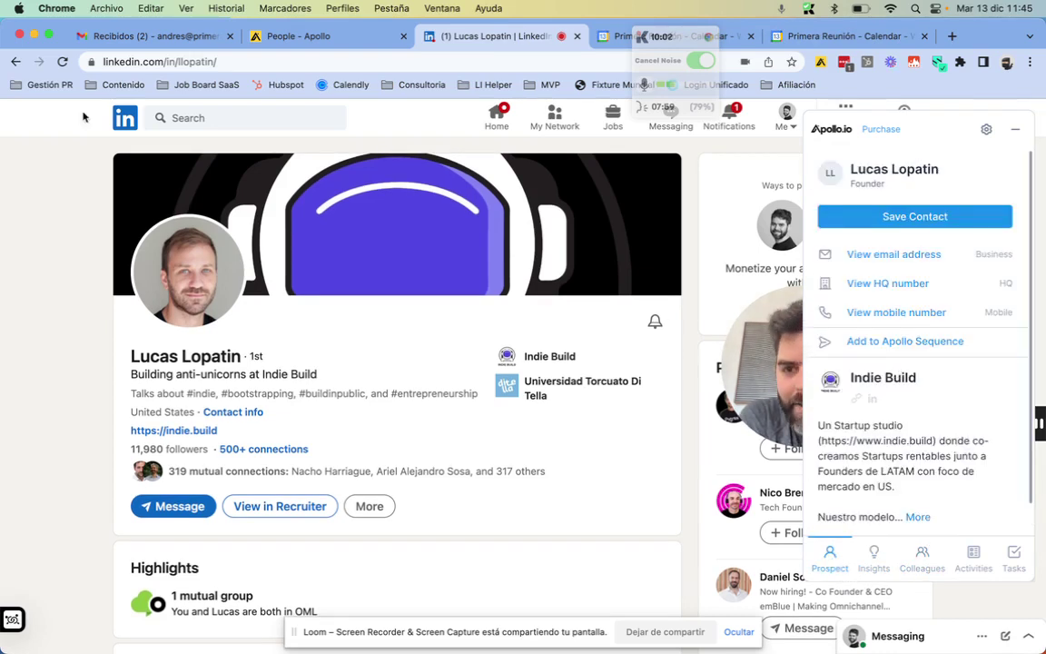
Step: Return to the LinkedIn feed, load the new posts and open the profile of the first post's author
left_click(15, 63)
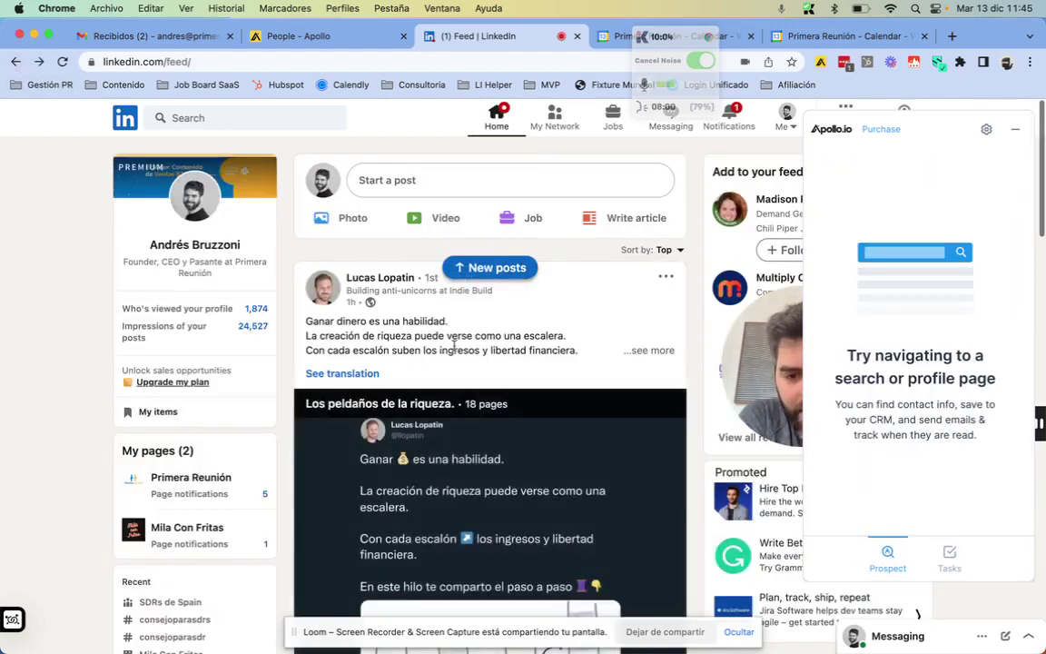
scroll(454, 346, "down", 5)
scroll(519, 177, "up", 15)
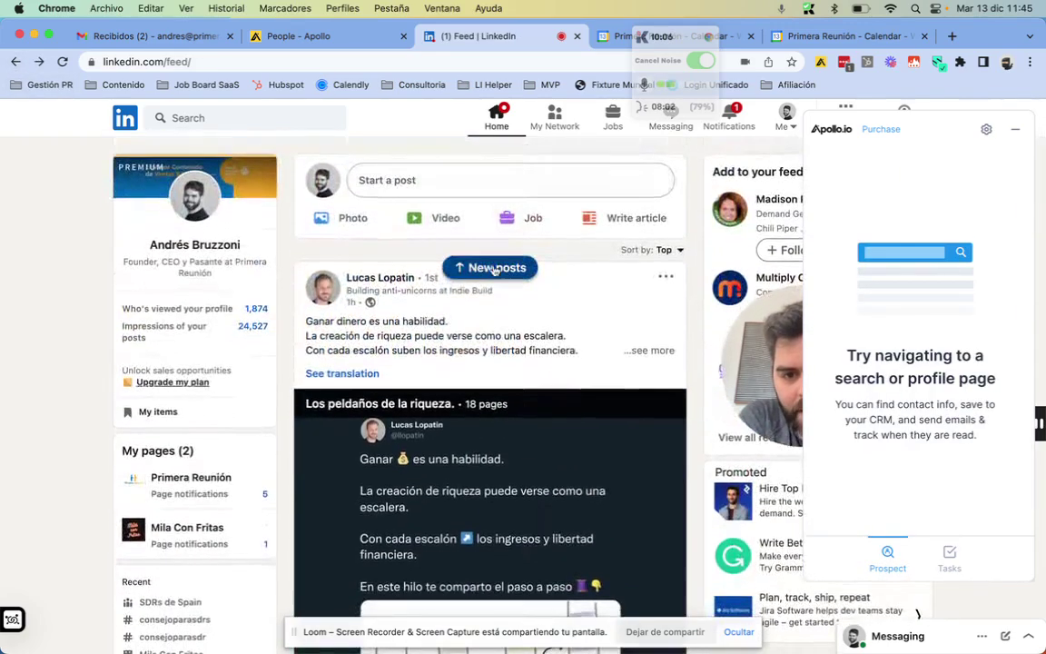
left_click(490, 267)
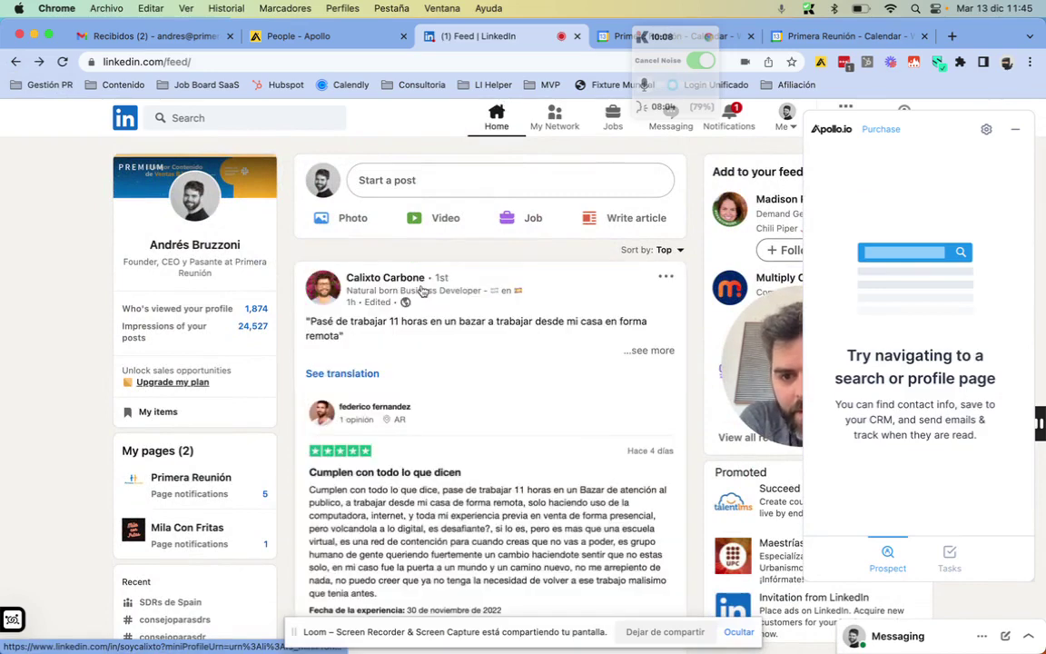
left_click(405, 279)
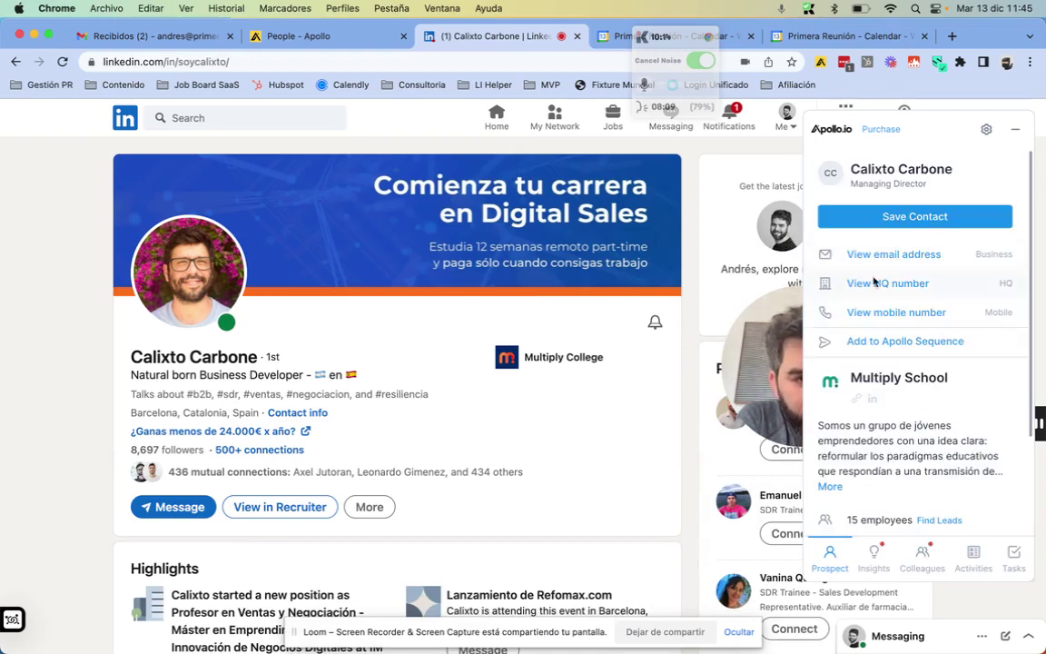
Step: Save the profile's owner as an Apollo contact and review the contact and company details in the panel
left_click(897, 218)
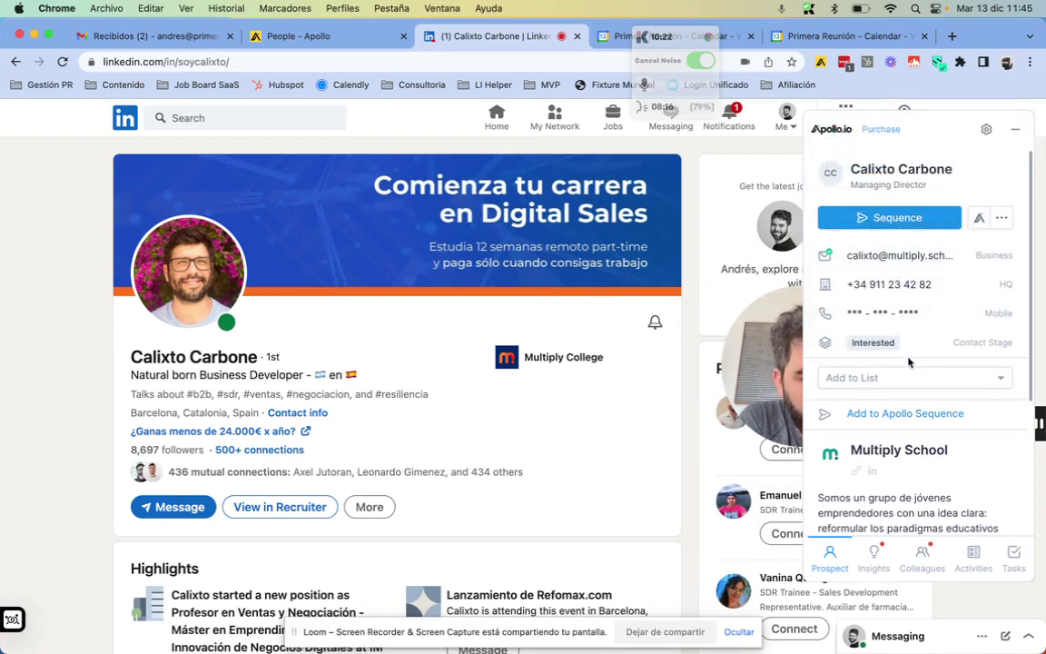
scroll(908, 361, "down", 4)
scroll(918, 241, "up", 2)
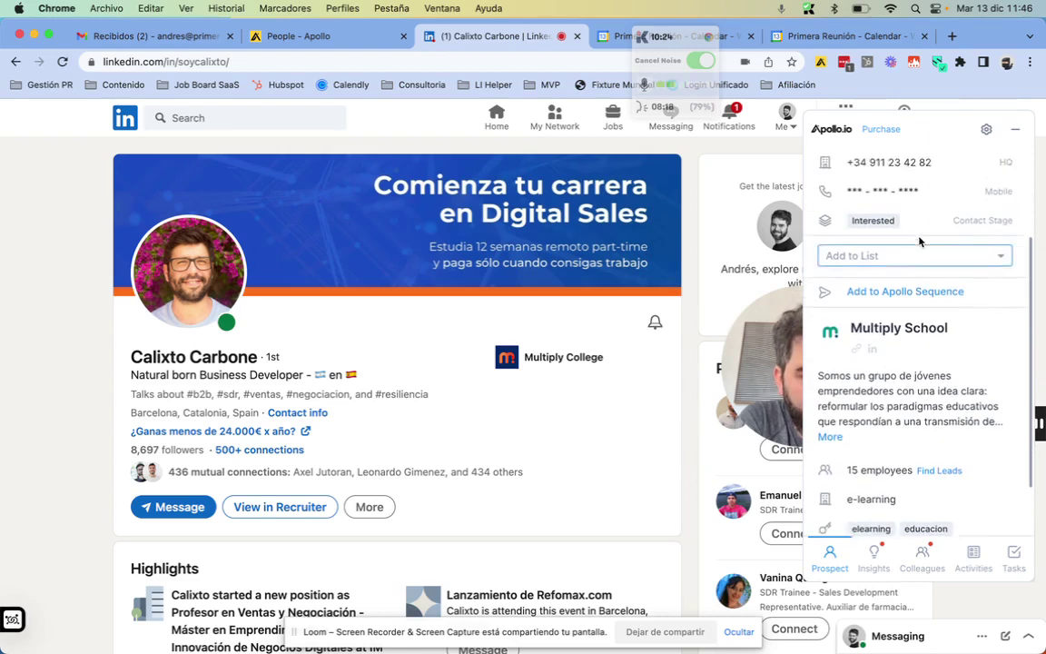
scroll(918, 241, "up", 1)
scroll(905, 401, "down", 2)
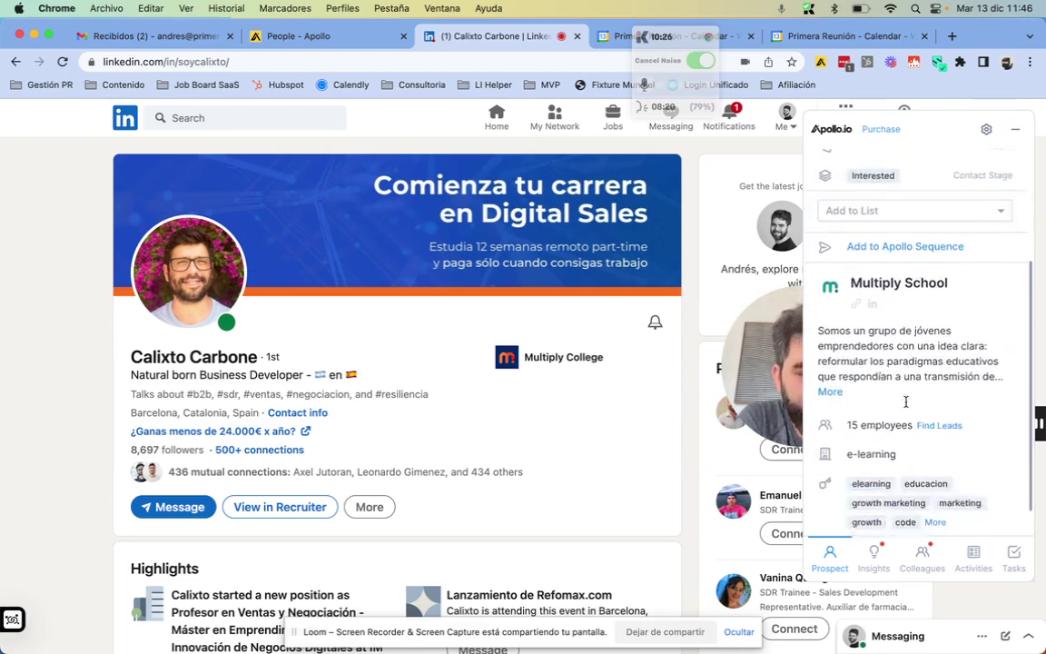
scroll(904, 401, "down", 1)
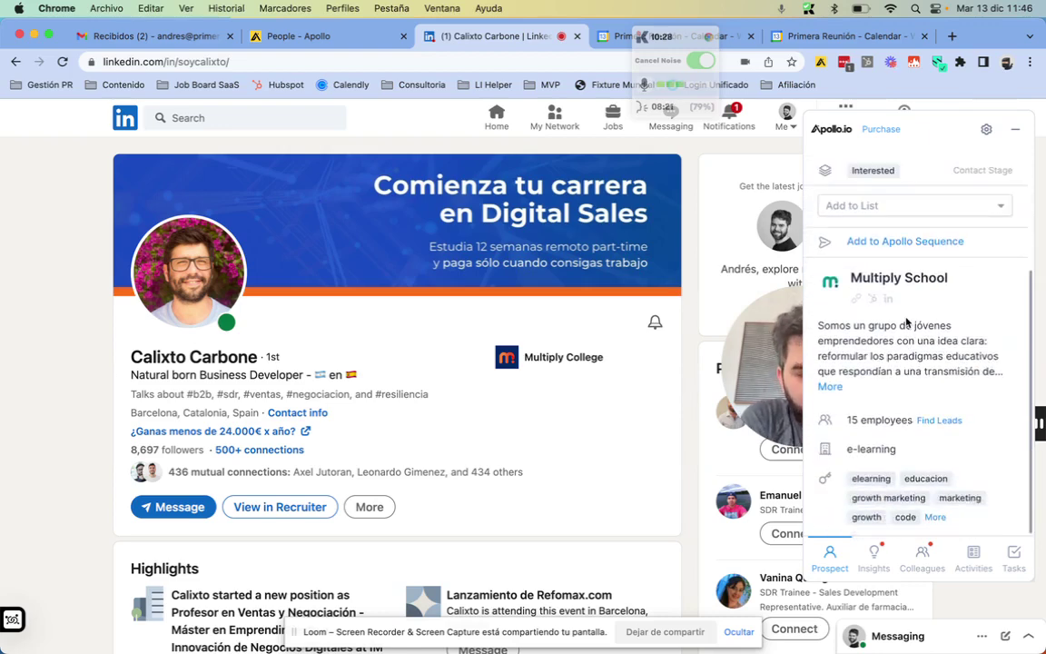
scroll(925, 418, "up", 4)
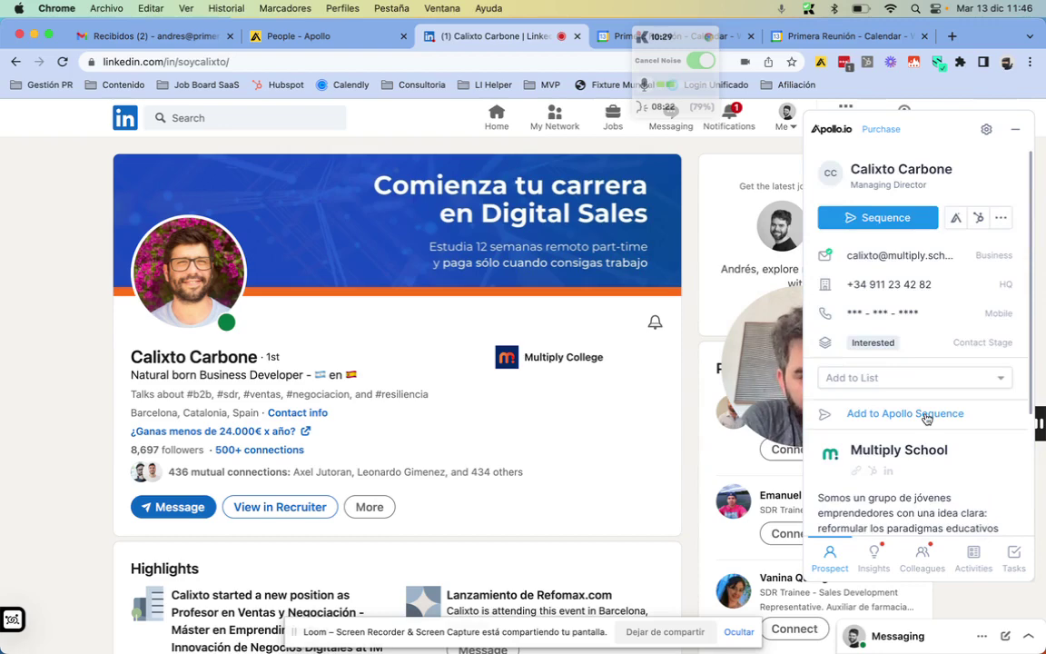
Step: Examine the saved contact's company technologies and colleagues, and return to the contact's prospect details
left_click(874, 559)
scroll(899, 400, "down", 10)
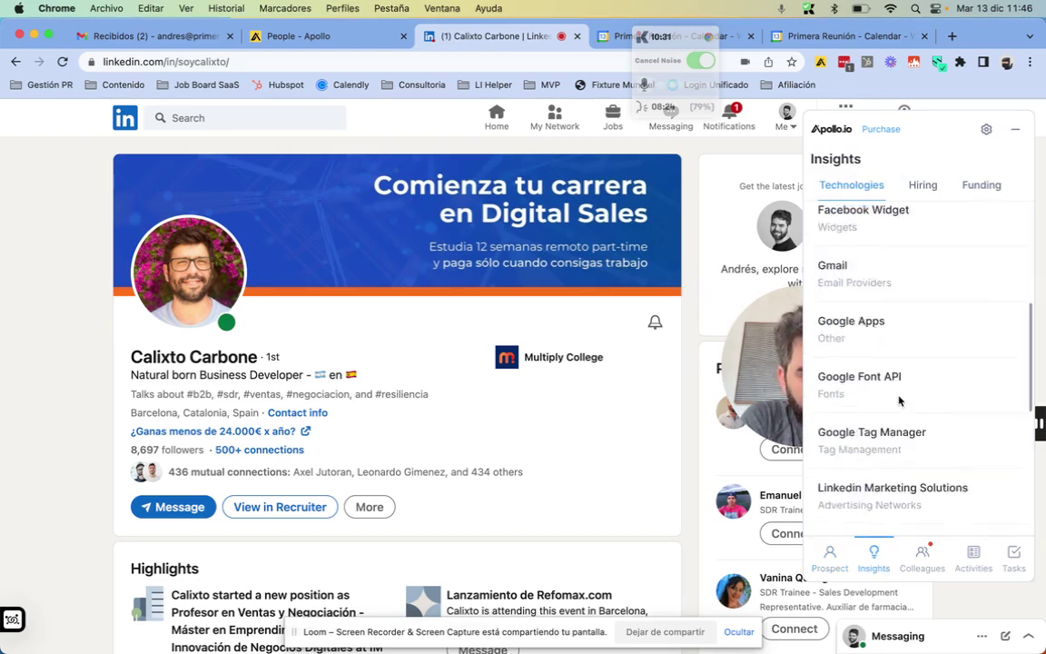
left_click(928, 550)
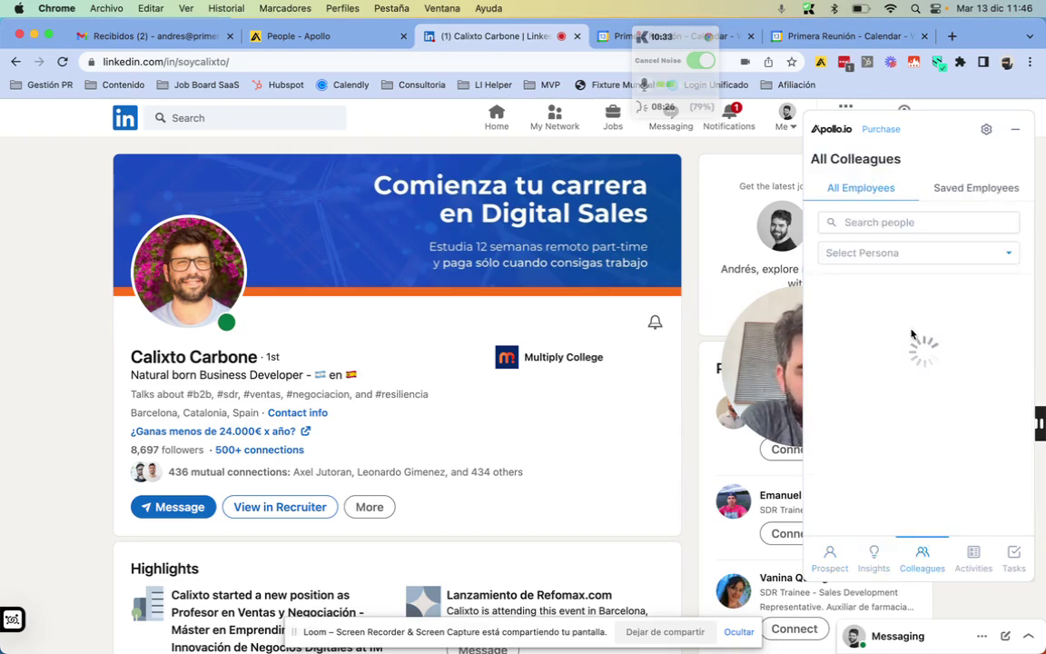
left_click(829, 557)
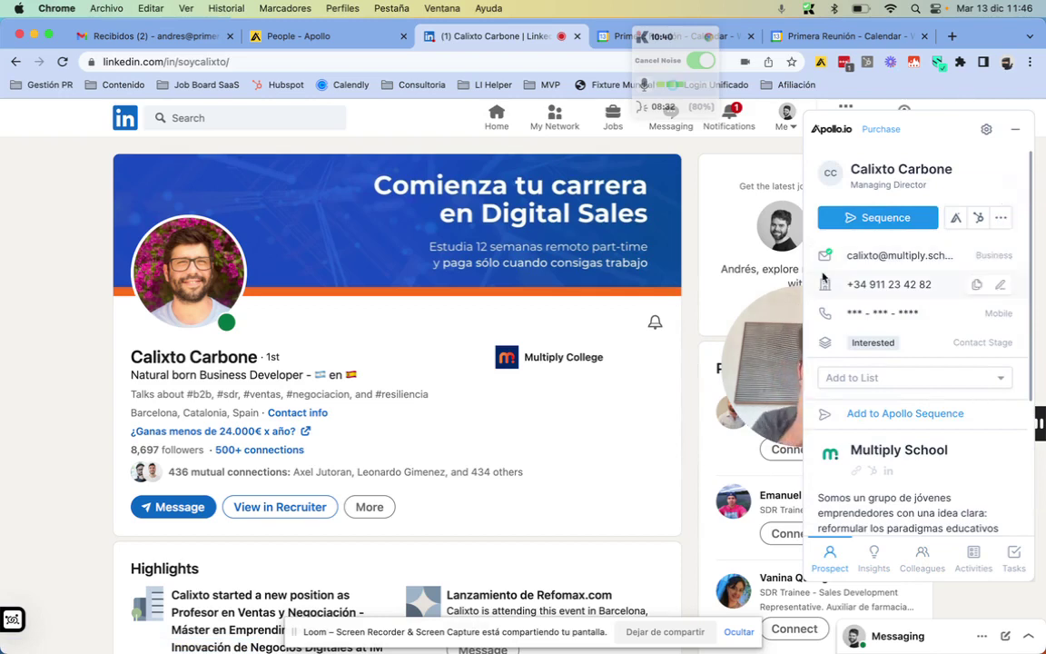
left_click_drag(660, 297, 585, 228)
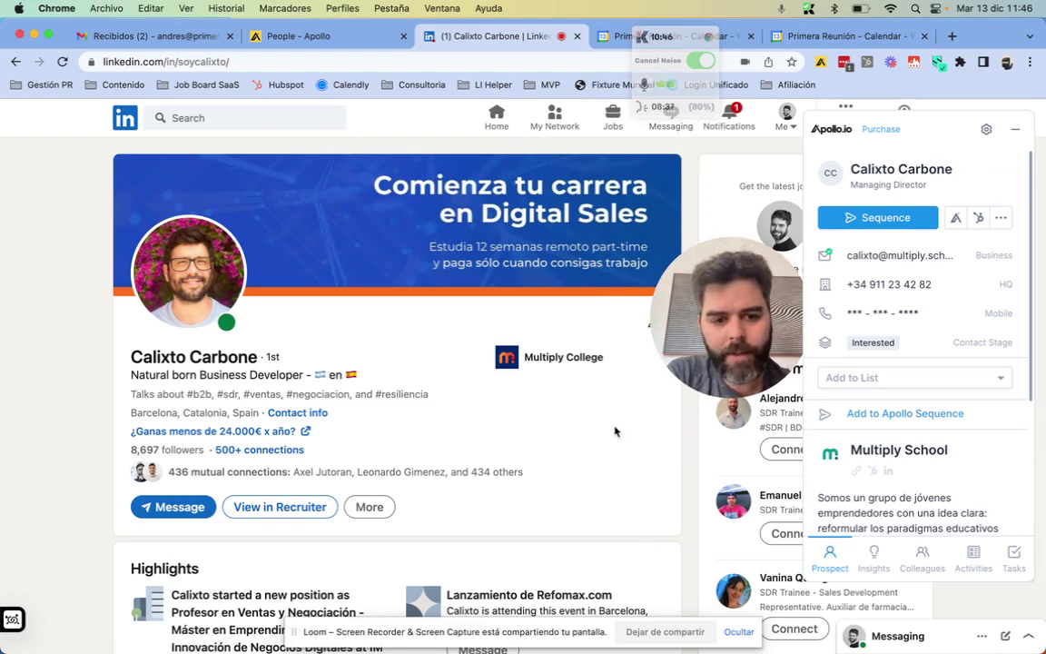
left_click_drag(765, 307, 785, 230)
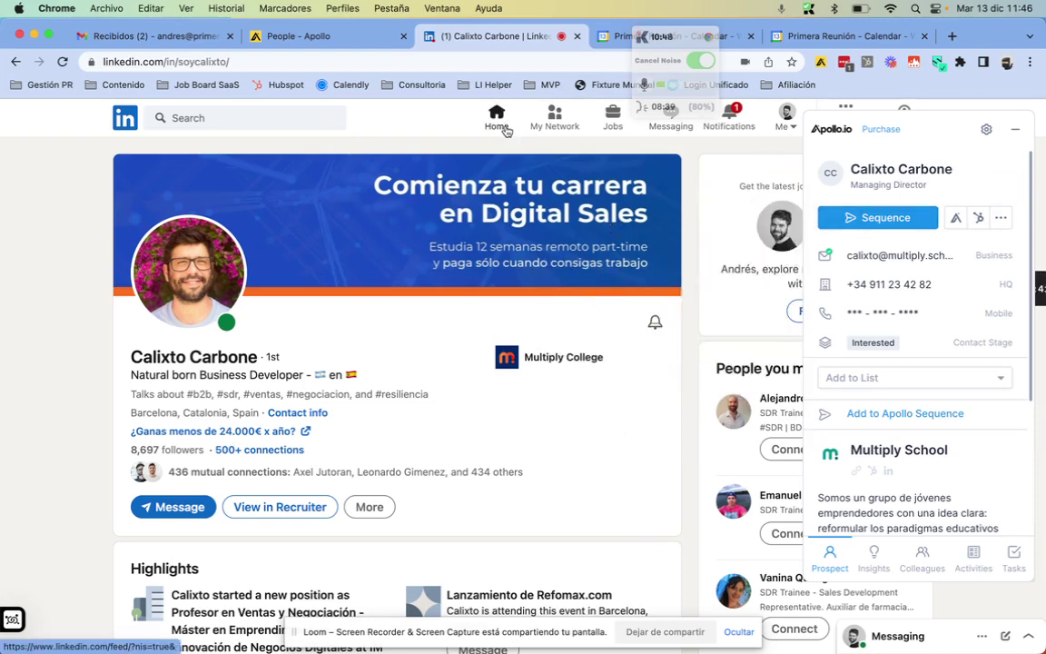
Step: Search LinkedIn for "head of sales"
left_click(256, 119)
type("head of sa")
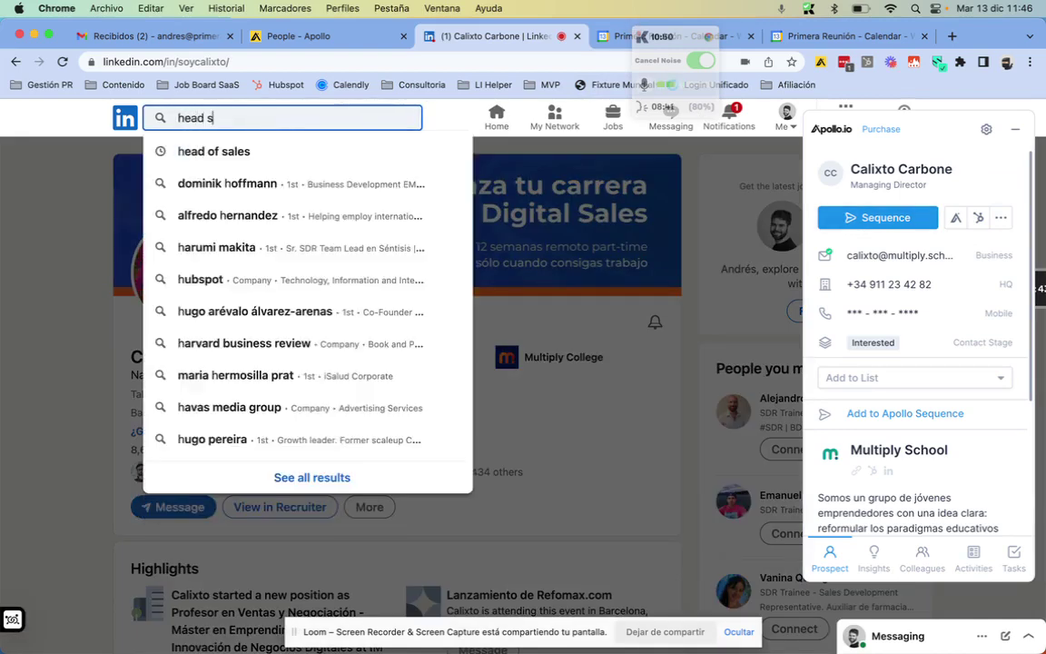
type("les")
key("Return")
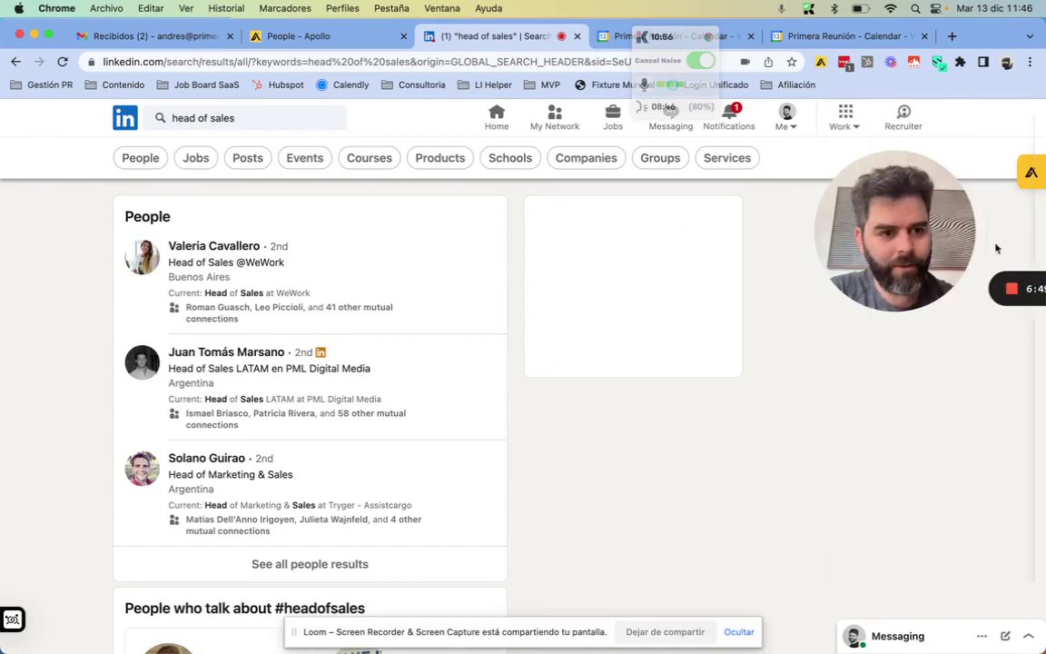
Step: Select all people from the LinkedIn search results in the Apollo panel and show the list and sequence choices for saving them
left_click_drag(912, 221, 708, 468)
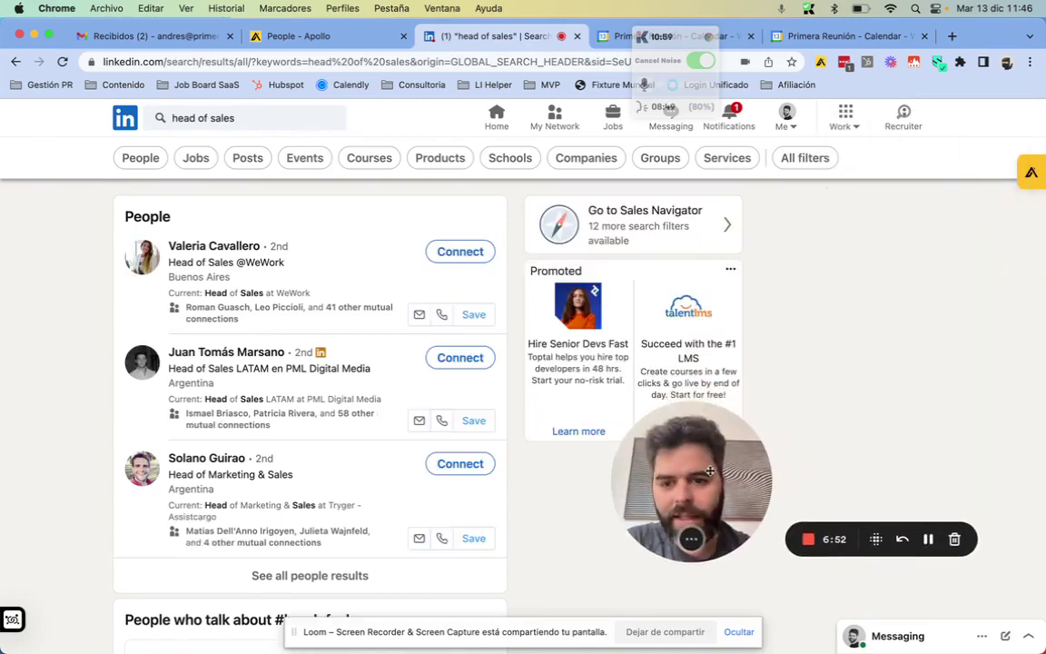
left_click(1029, 172)
left_click(822, 167)
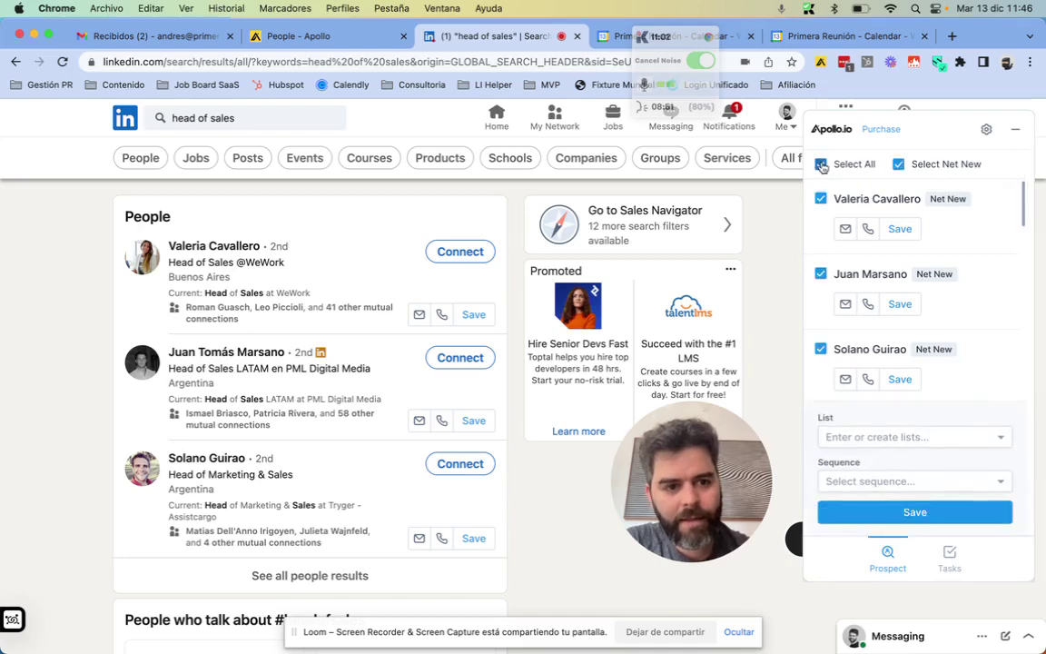
left_click(899, 440)
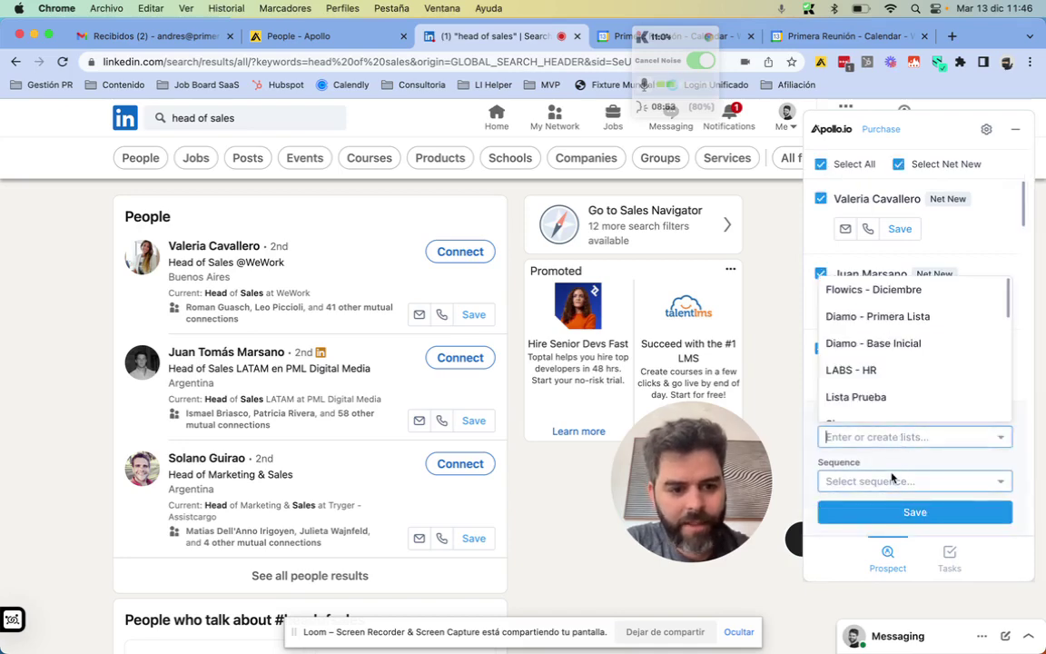
left_click(885, 477)
scroll(877, 477, "down", 3)
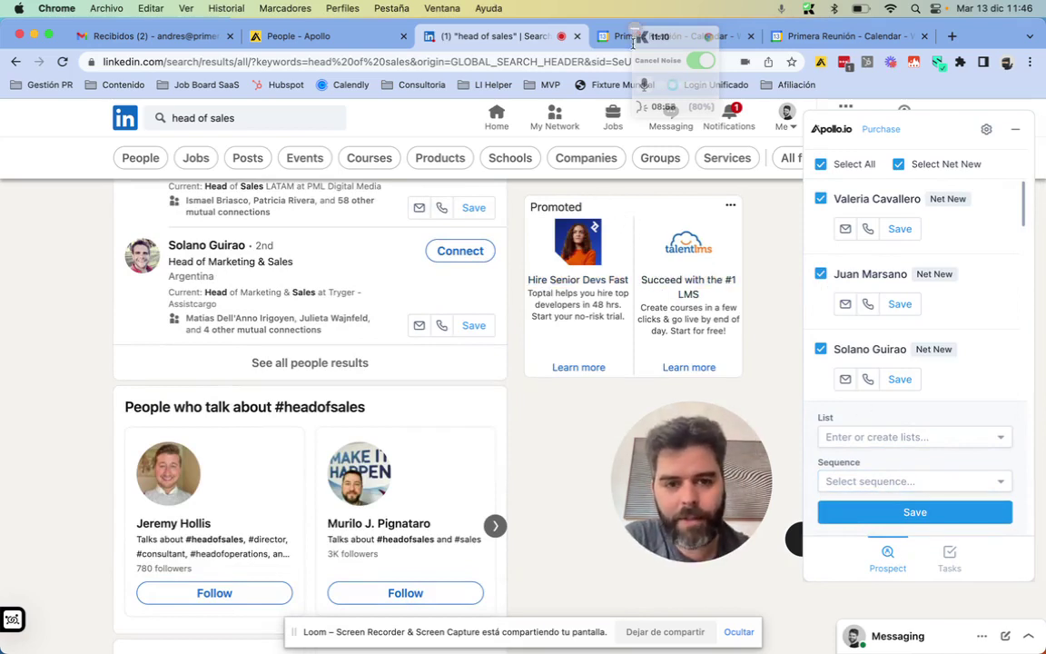
Step: Open the Apollo extension's options and examine the Apollo Everywhere, Google Calendar and Gmail email tracking settings
scroll(795, 285, "up", 3)
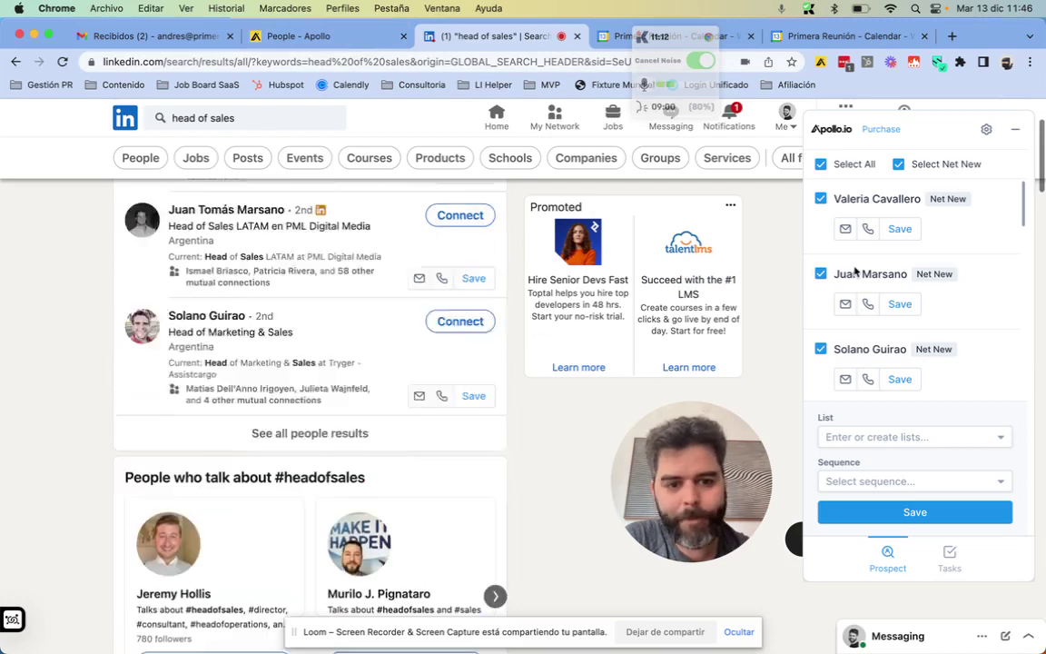
left_click_drag(669, 468, 595, 474)
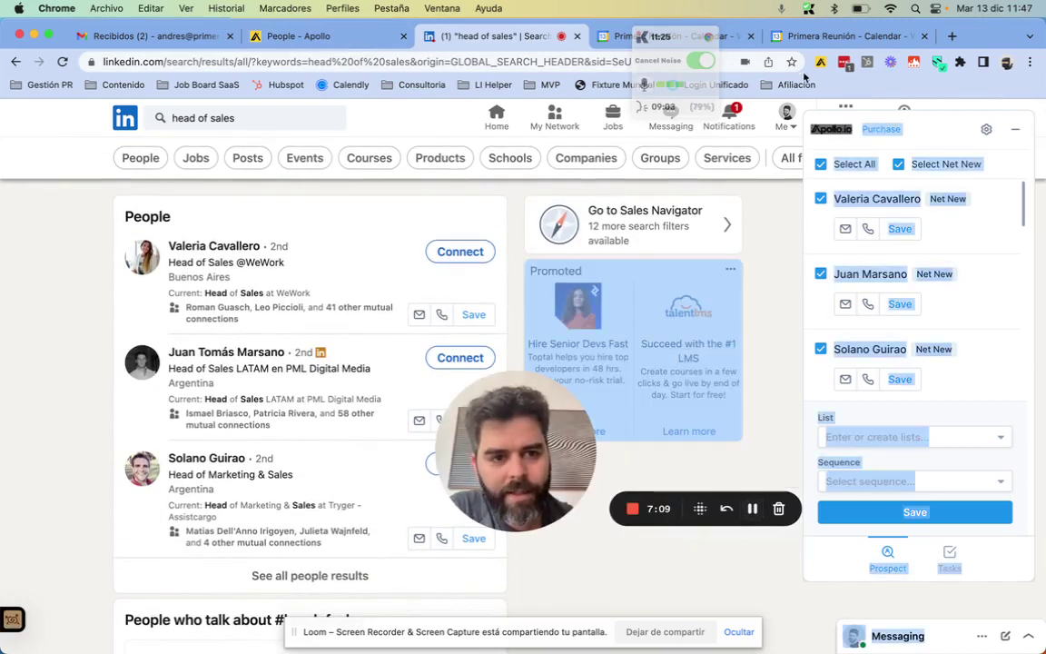
left_click(820, 61)
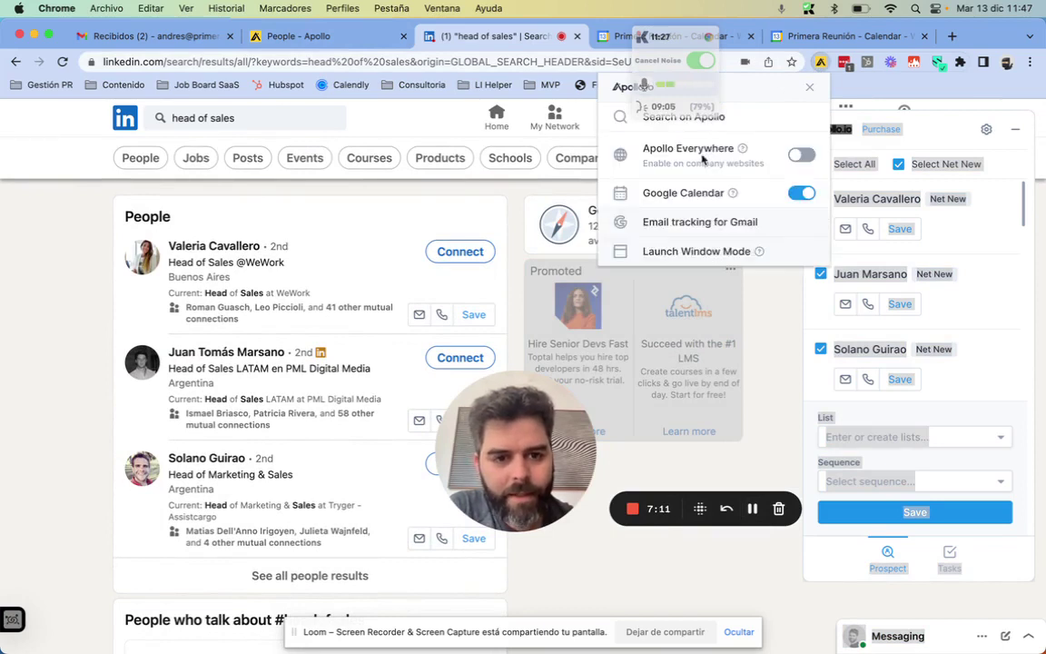
mouse_move(743, 150)
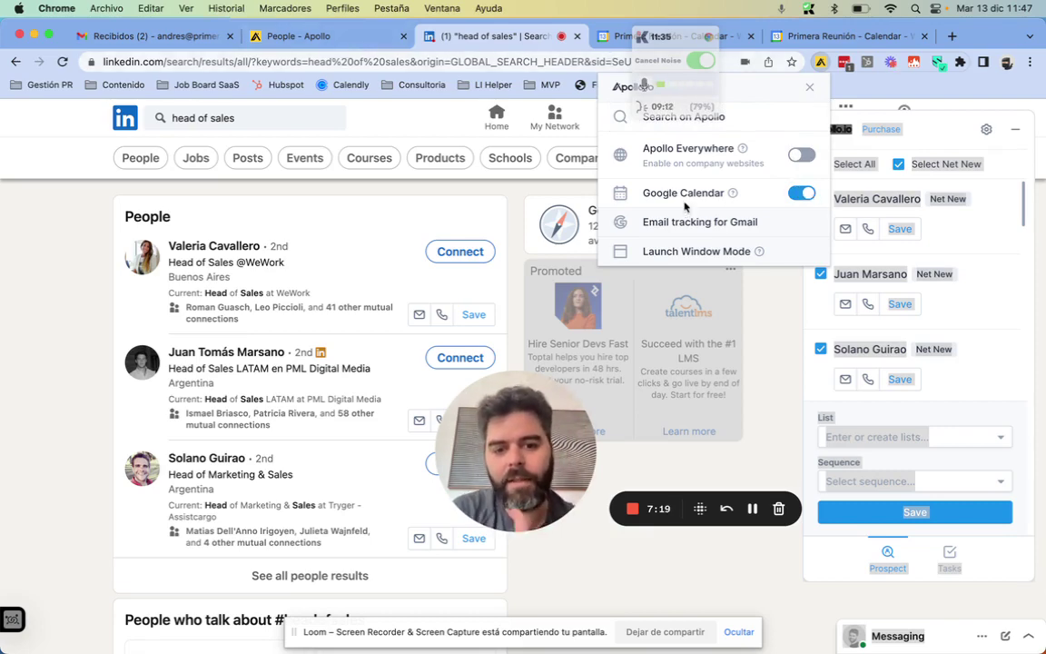
Step: Switch back to the Apollo people search and review its applied filters
left_click(339, 36)
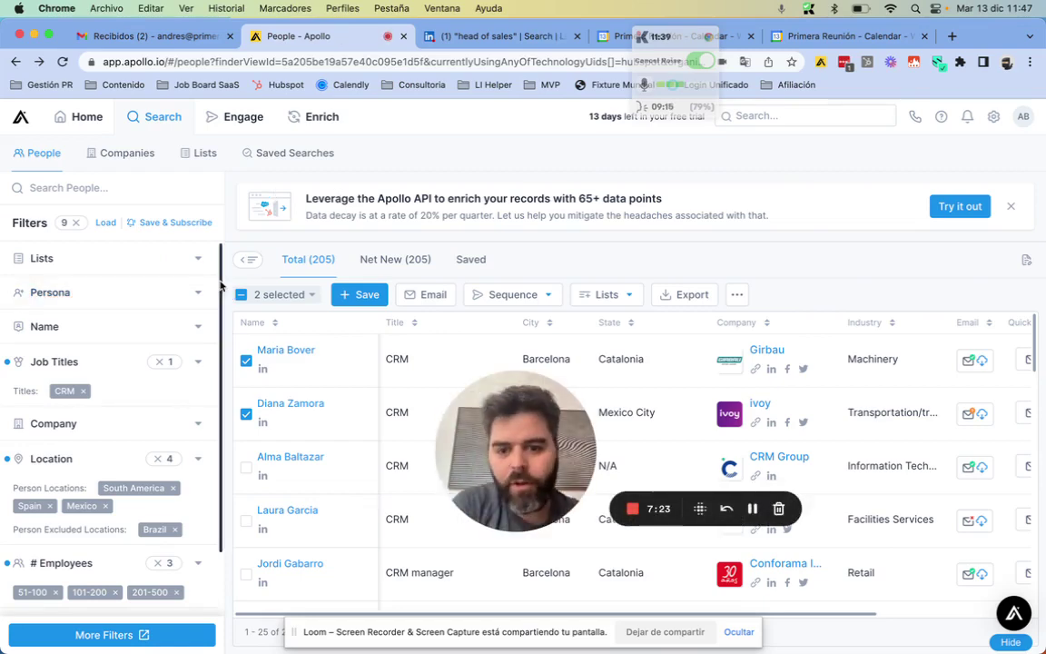
scroll(193, 293, "down", 1)
scroll(193, 292, "down", 5)
Step: Start a new sequence in Sequences, agree to comply with the terms of service, and choose to begin from a prebuilt template
mouse_move(248, 116)
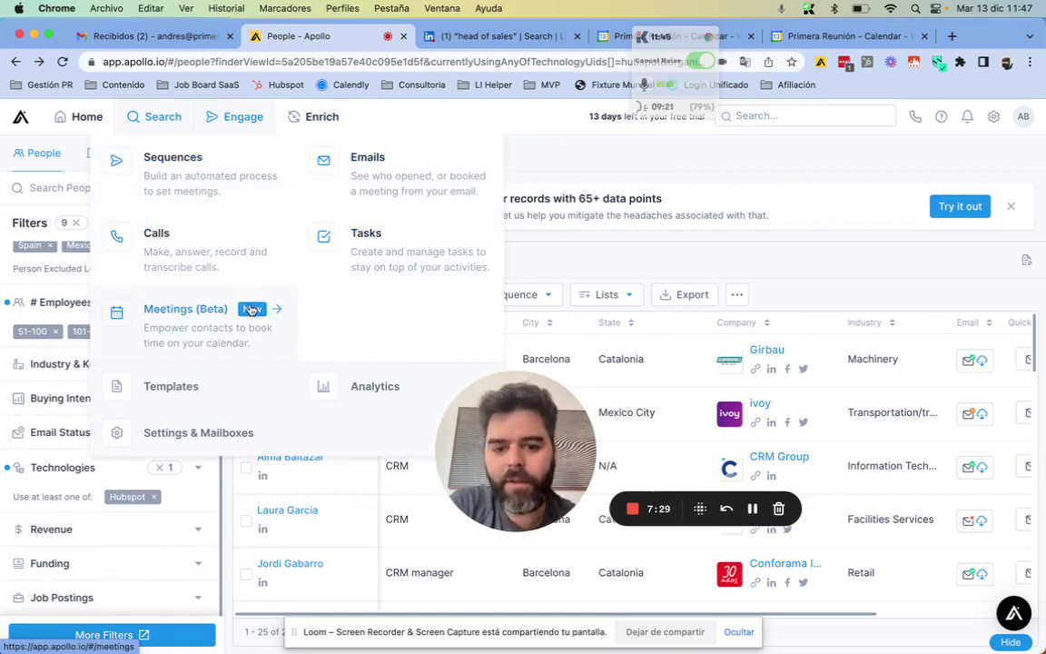
left_click(225, 182)
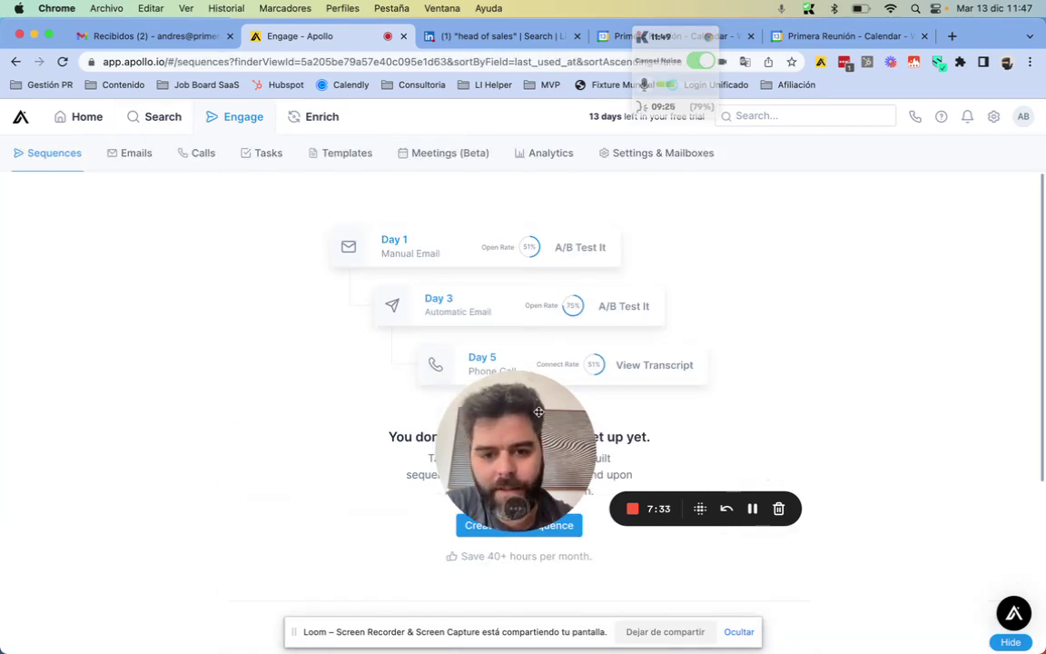
left_click_drag(539, 388, 595, 222)
left_click(508, 524)
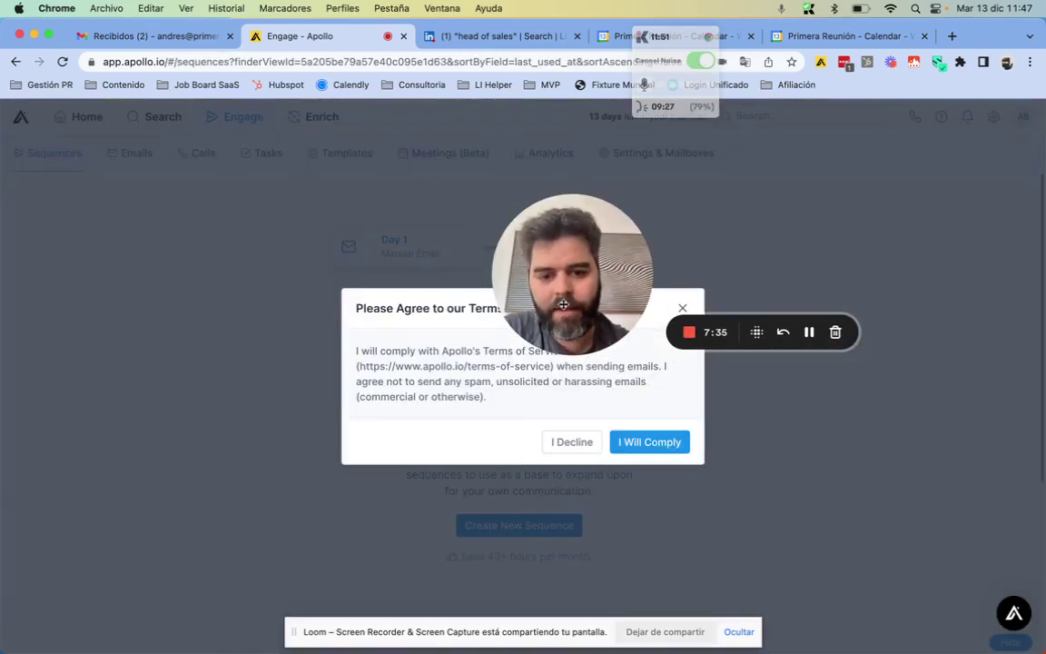
left_click(643, 443)
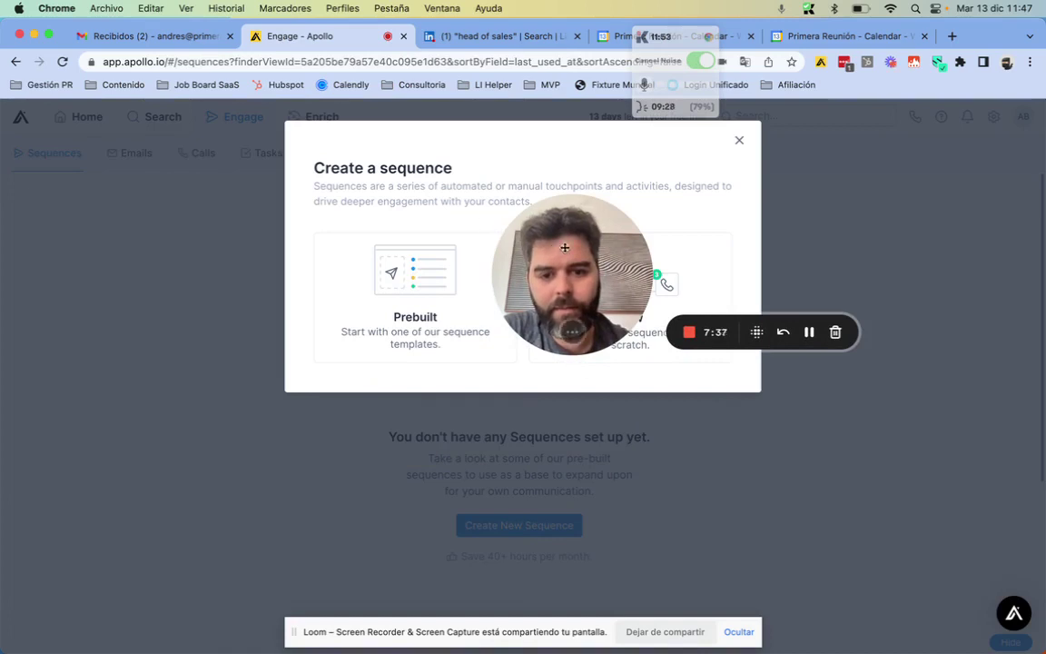
left_click_drag(495, 227, 512, 475)
left_click(456, 338)
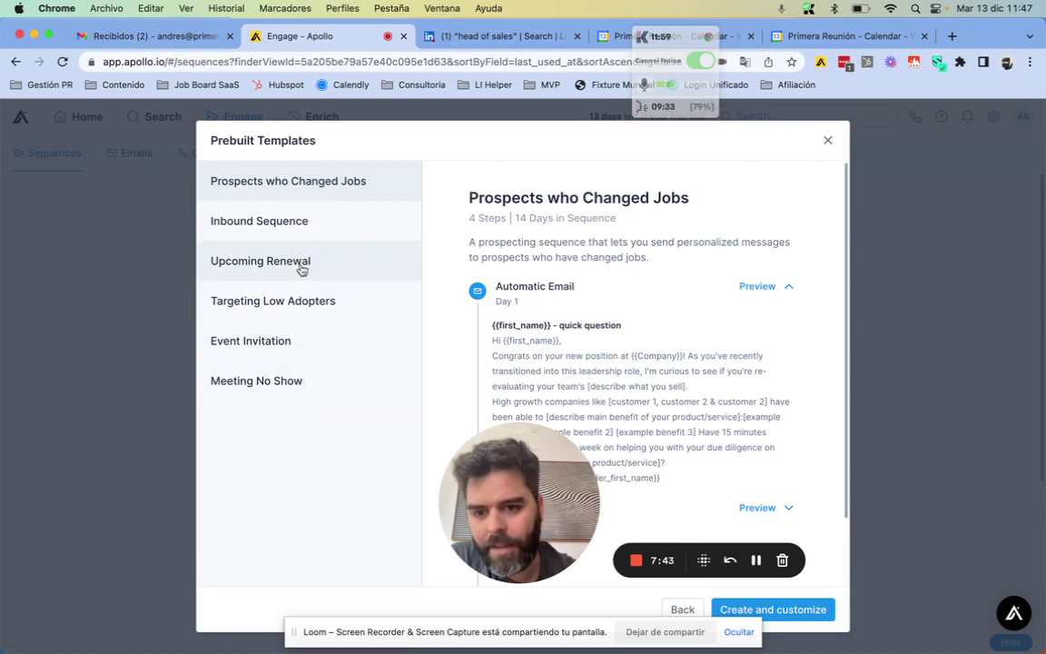
Step: Preview the Targeting Low Adopters and Event Invitation sequence templates
left_click(310, 302)
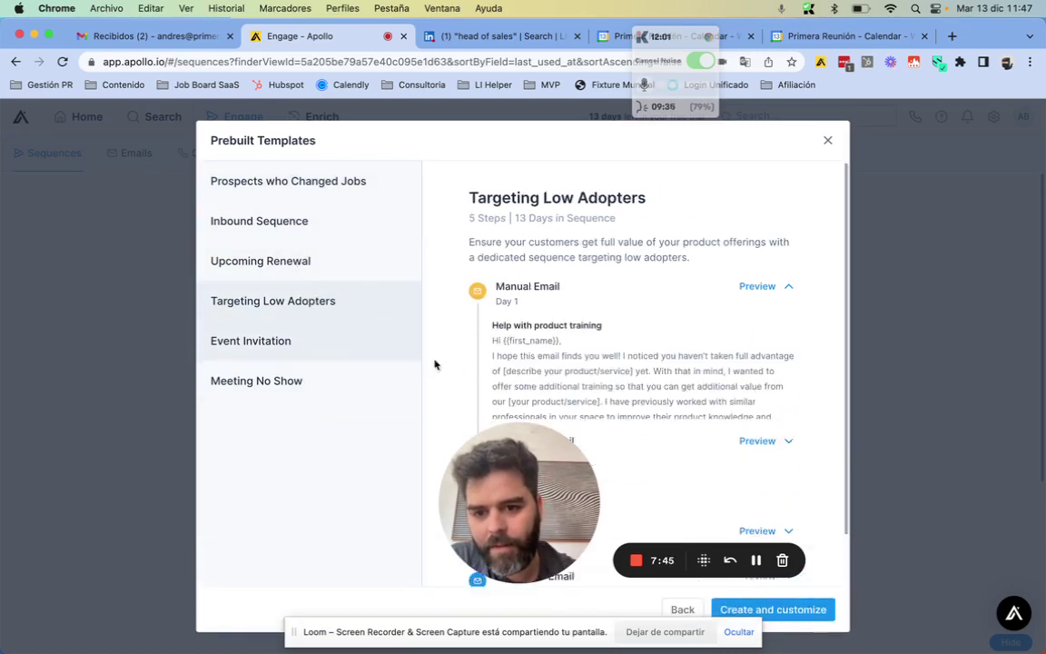
left_click(354, 344)
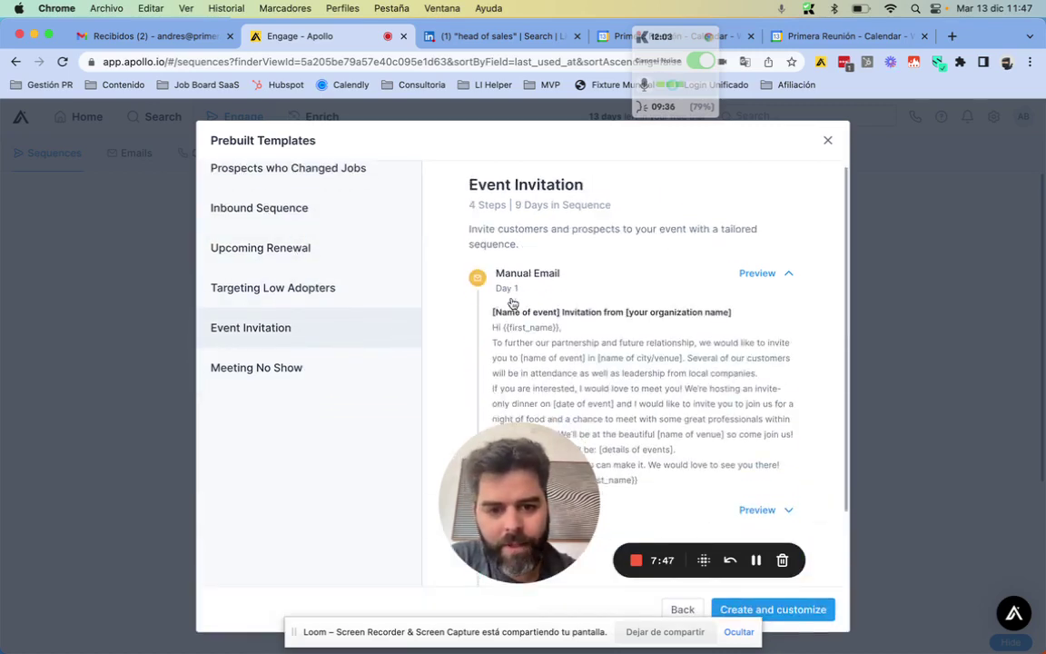
scroll(511, 303, "down", 2)
left_click_drag(536, 434, 265, 393)
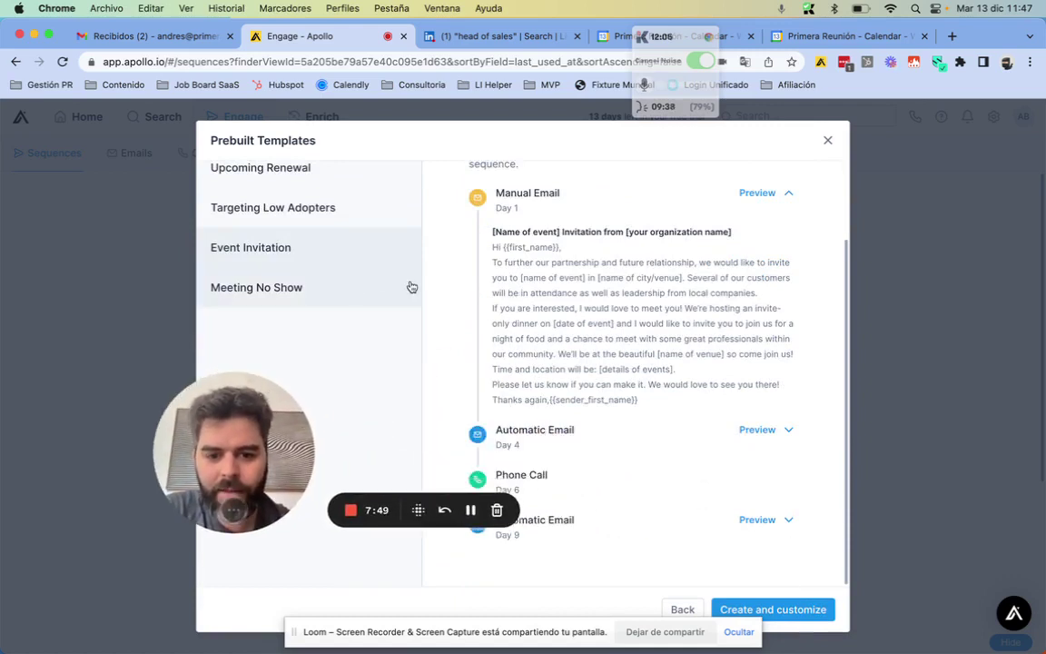
scroll(466, 285, "up", 1)
scroll(445, 291, "down", 1)
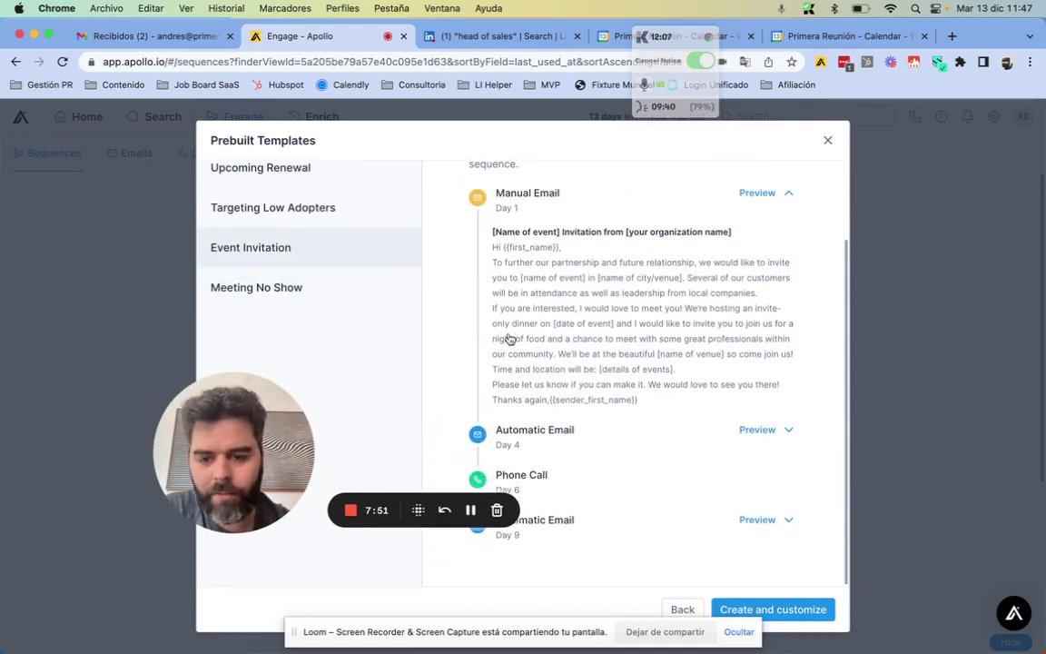
Step: Create a customizable sequence from the Meeting No Show template
left_click(294, 299)
scroll(541, 352, "down", 2)
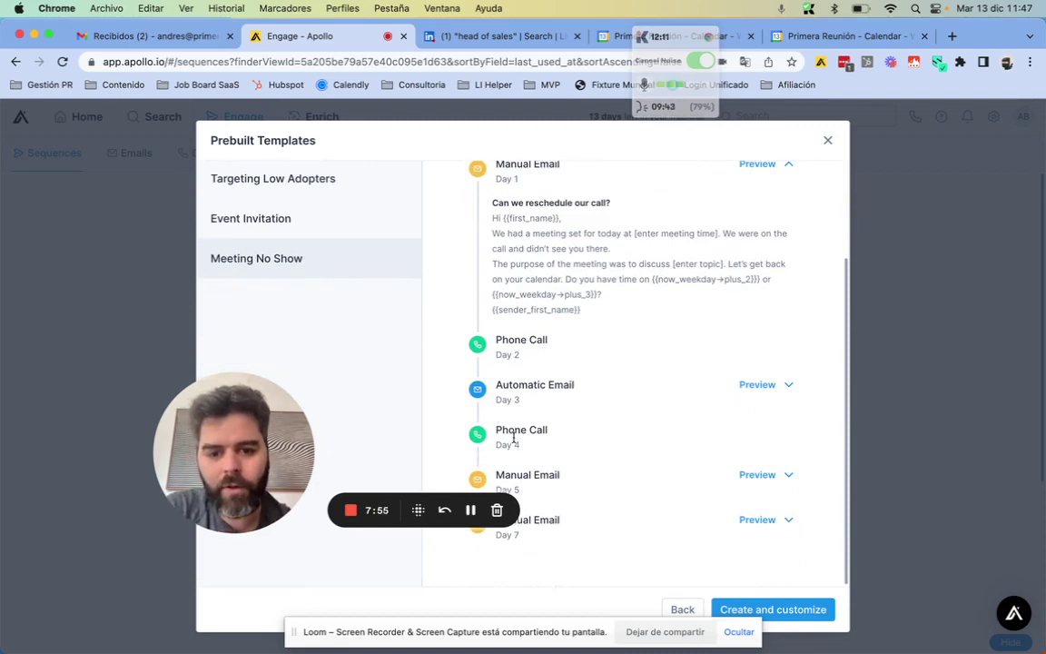
left_click(760, 608)
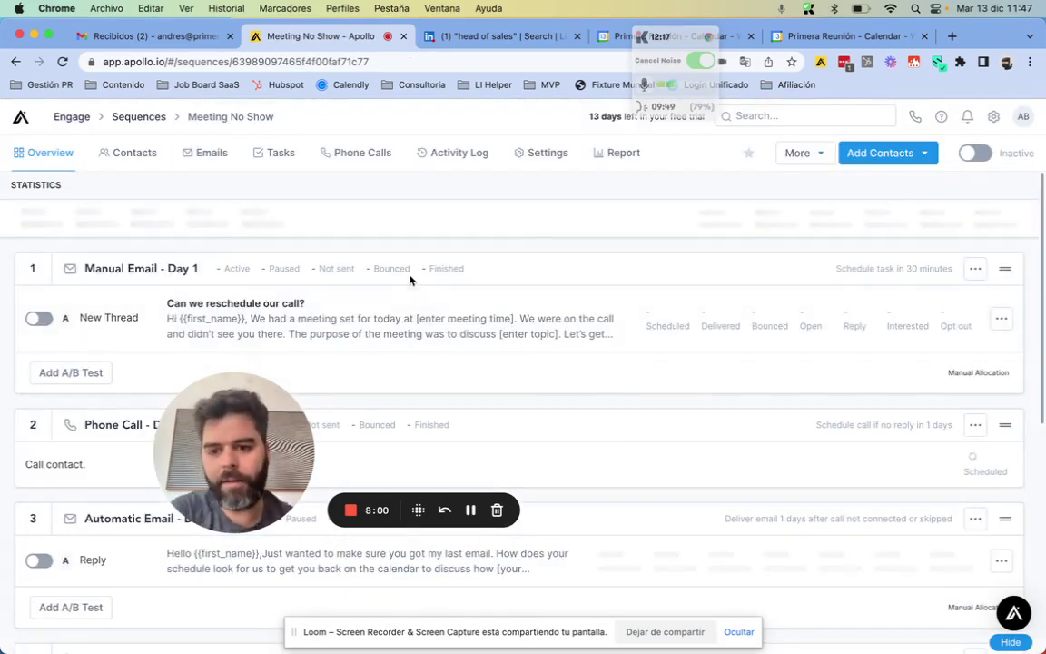
Step: Review the sequence's steps and add an A/B test variant to the Day 1 manual email
scroll(411, 318, "down", 1)
scroll(411, 317, "down", 1)
scroll(410, 318, "up", 2)
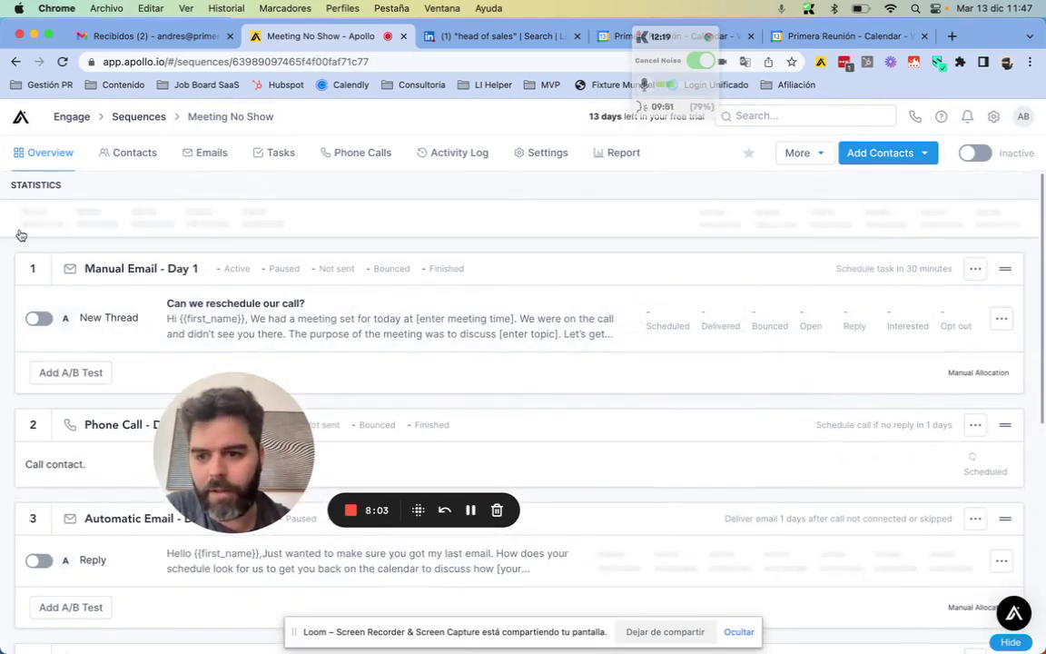
scroll(241, 358, "down", 3)
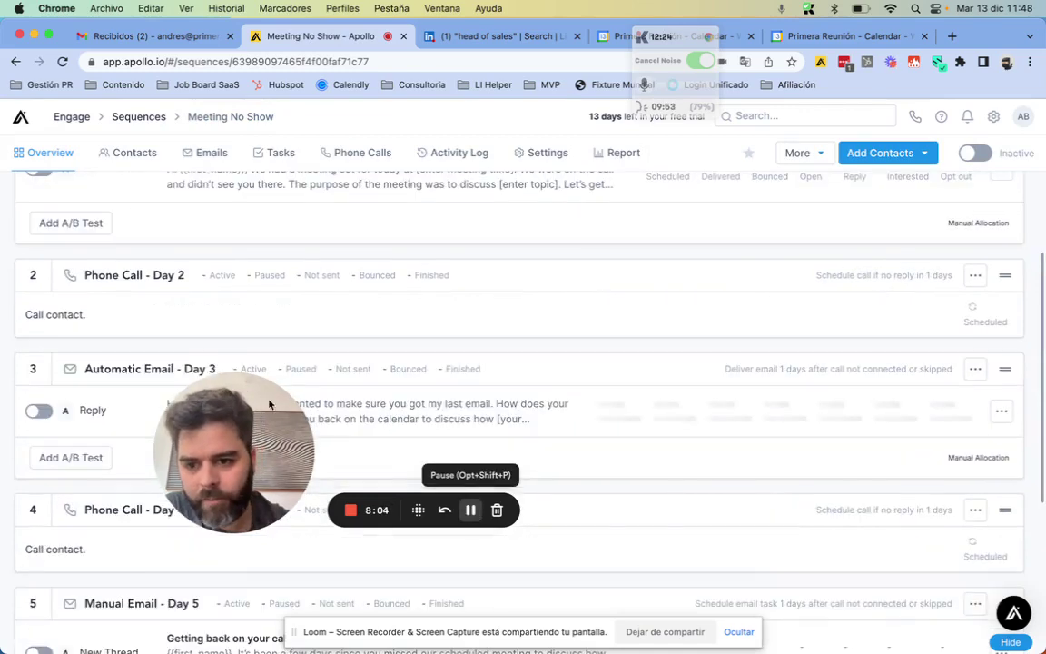
scroll(84, 257, "up", 1)
left_click(72, 268)
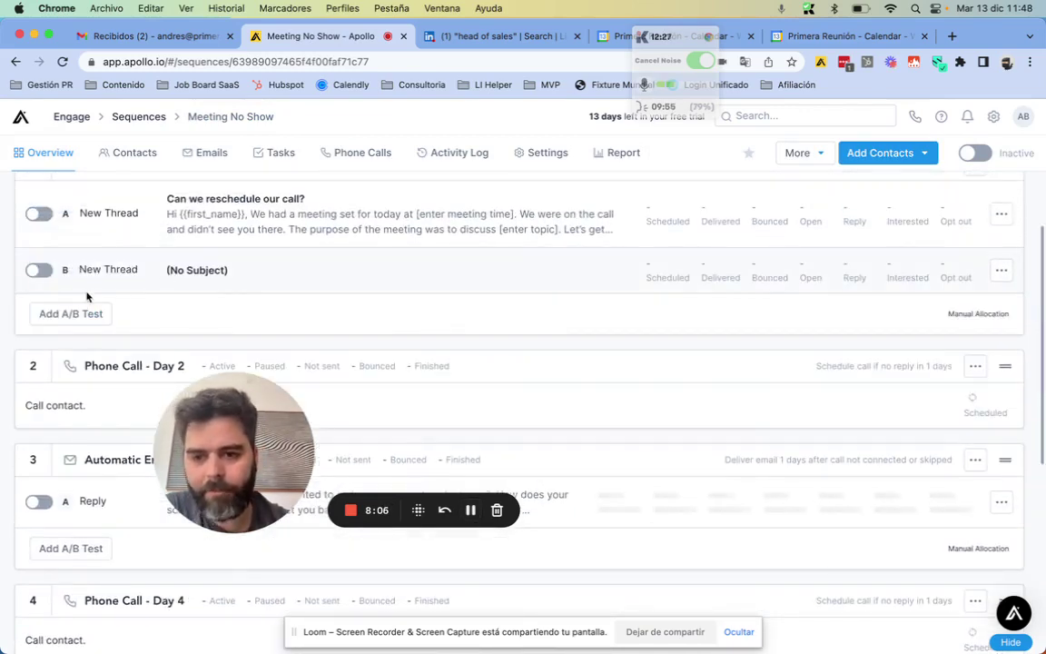
left_click_drag(272, 436, 529, 382)
Step: Examine the step types for a new sequence step, including LinkedIn: Send message, and leave without adding one
scroll(248, 405, "down", 5)
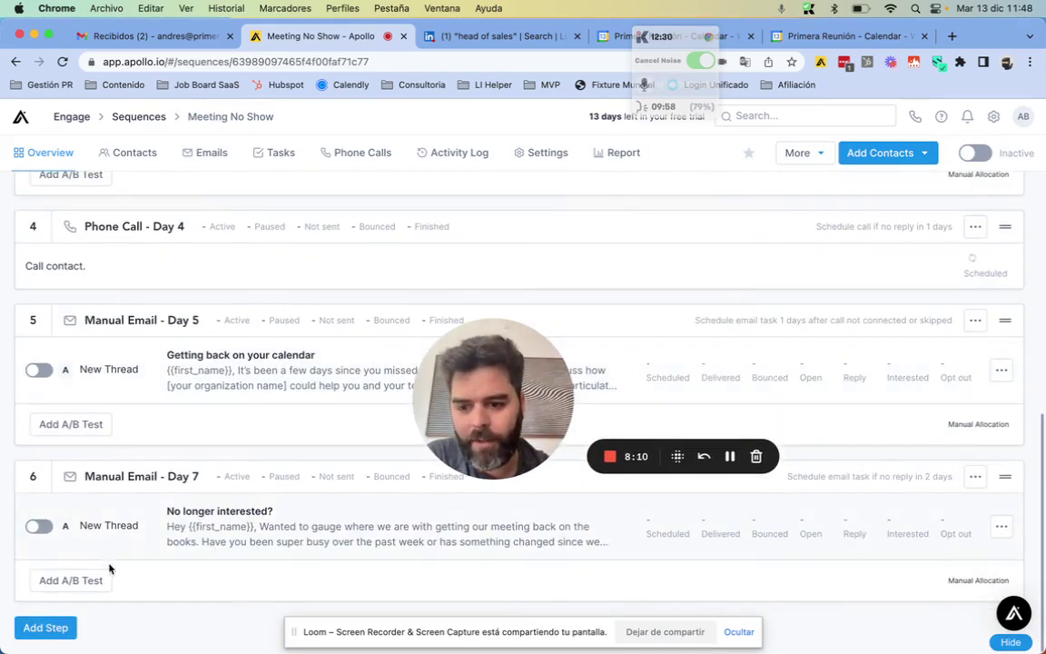
left_click(45, 627)
left_click(400, 251)
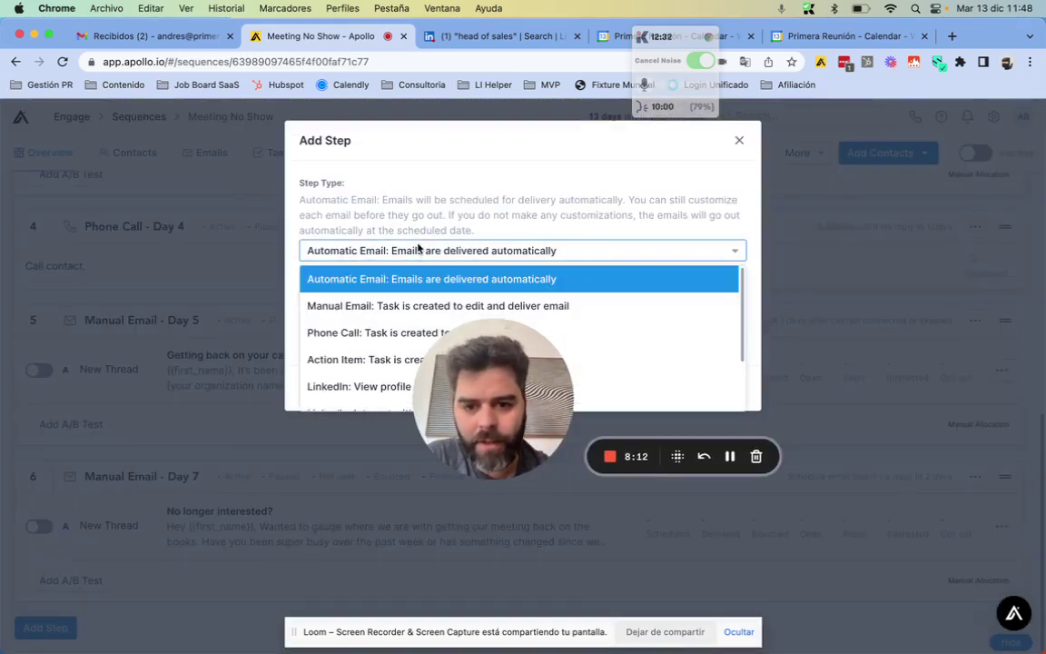
scroll(398, 309, "down", 1)
scroll(397, 303, "down", 2)
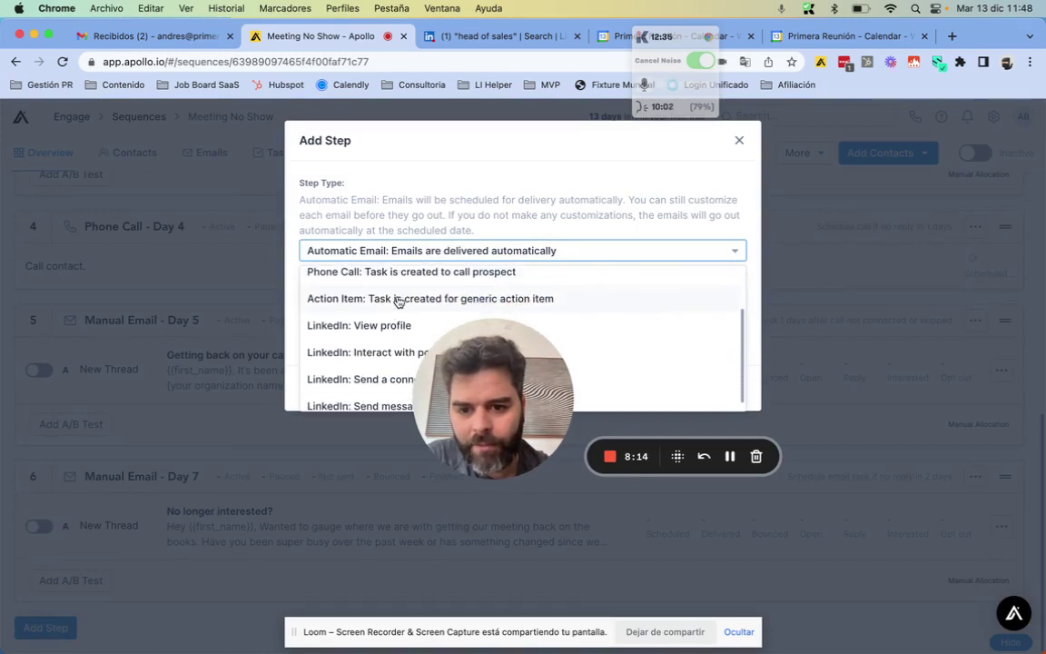
left_click_drag(504, 360, 526, 457)
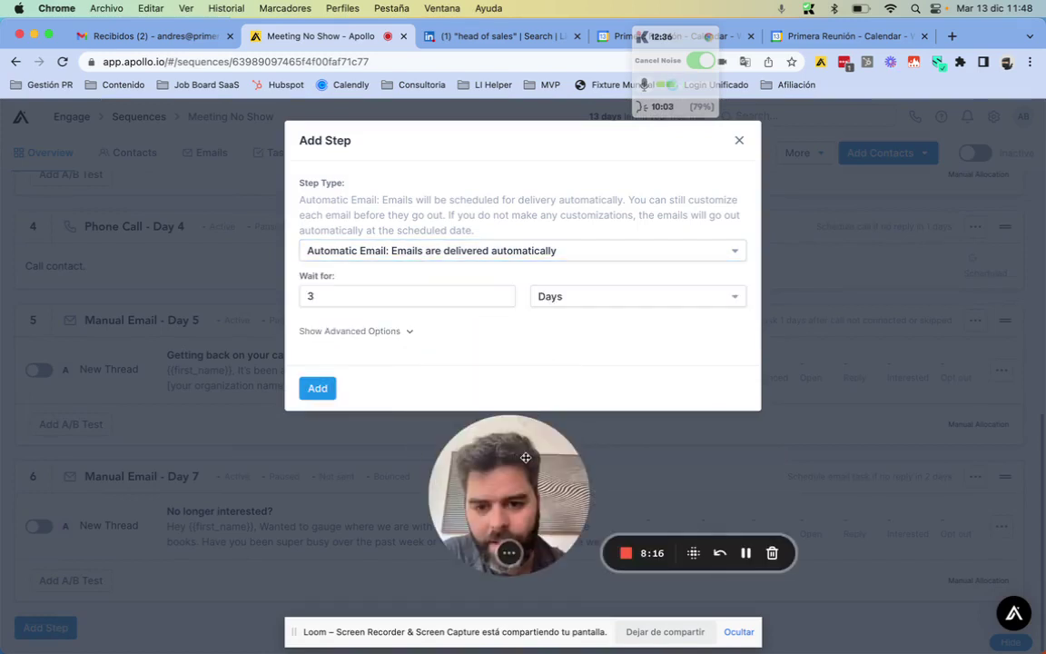
left_click(368, 245)
scroll(405, 354, "down", 3)
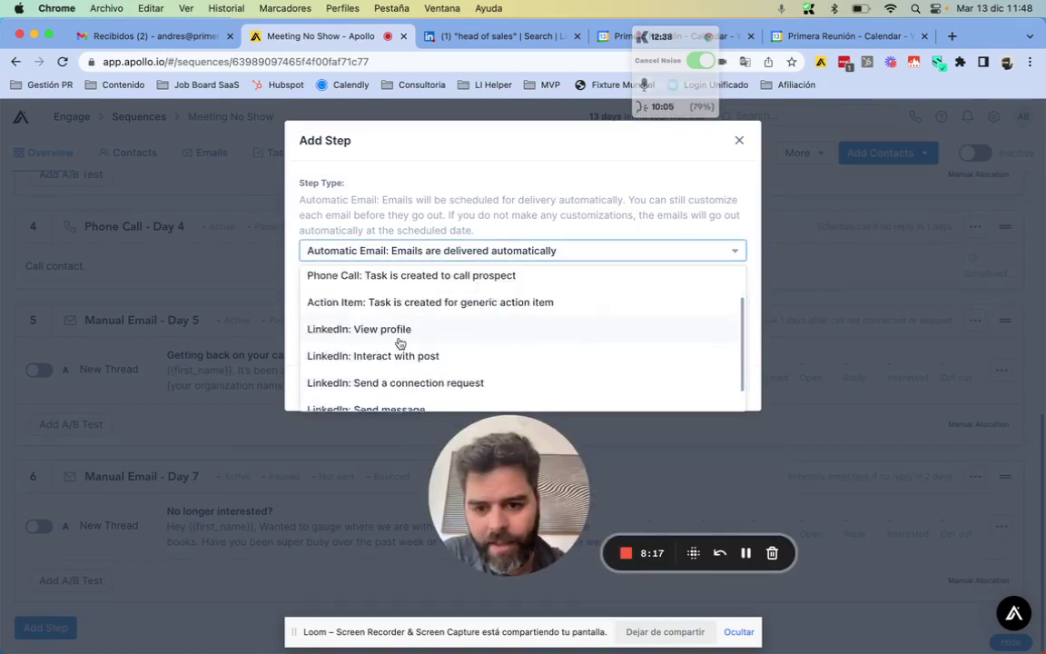
left_click(415, 397)
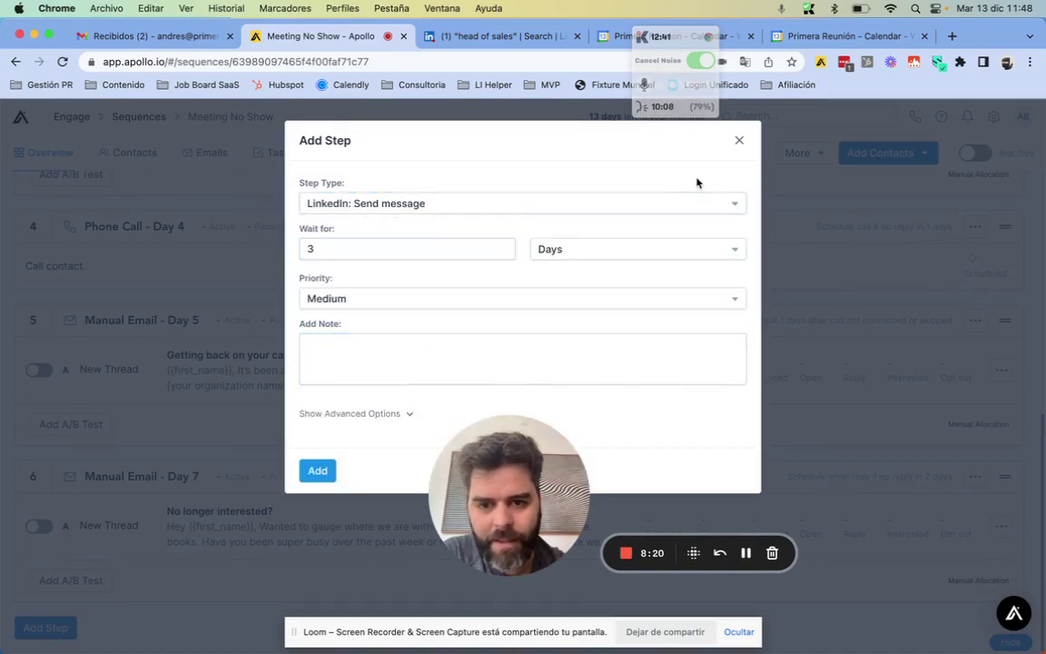
left_click(739, 139)
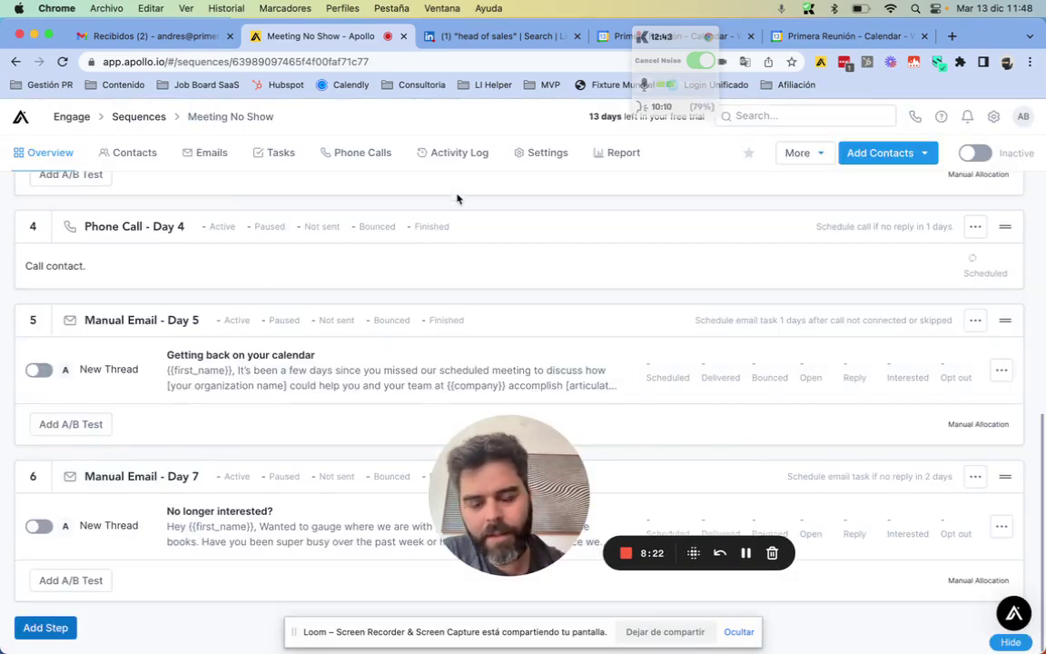
Step: Return to the sequences list and open the Enrichment overview
left_click(141, 116)
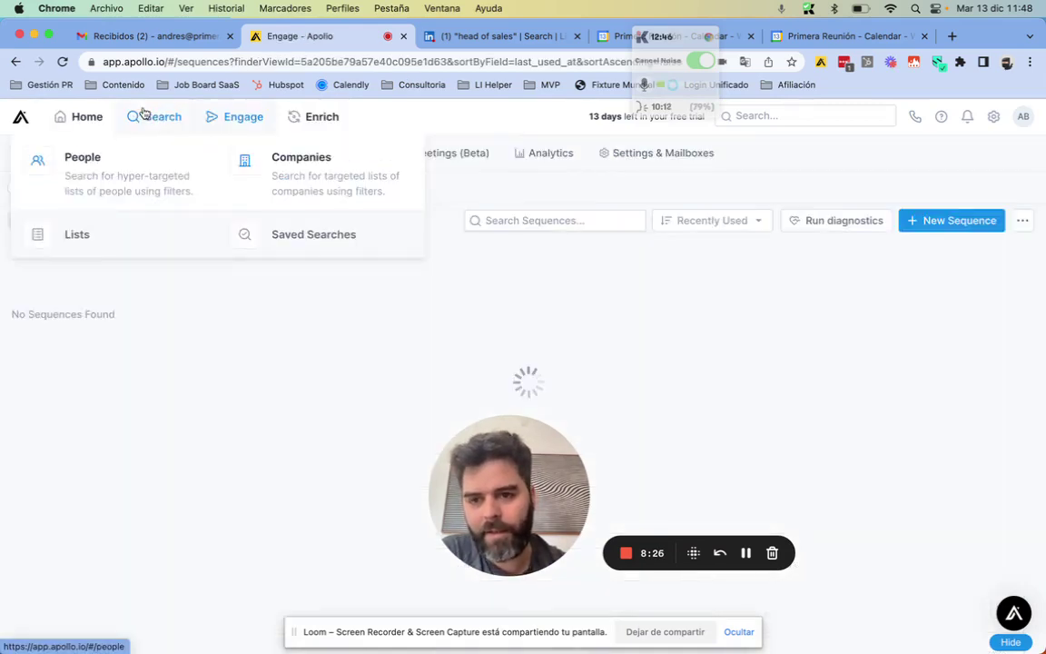
mouse_move(316, 130)
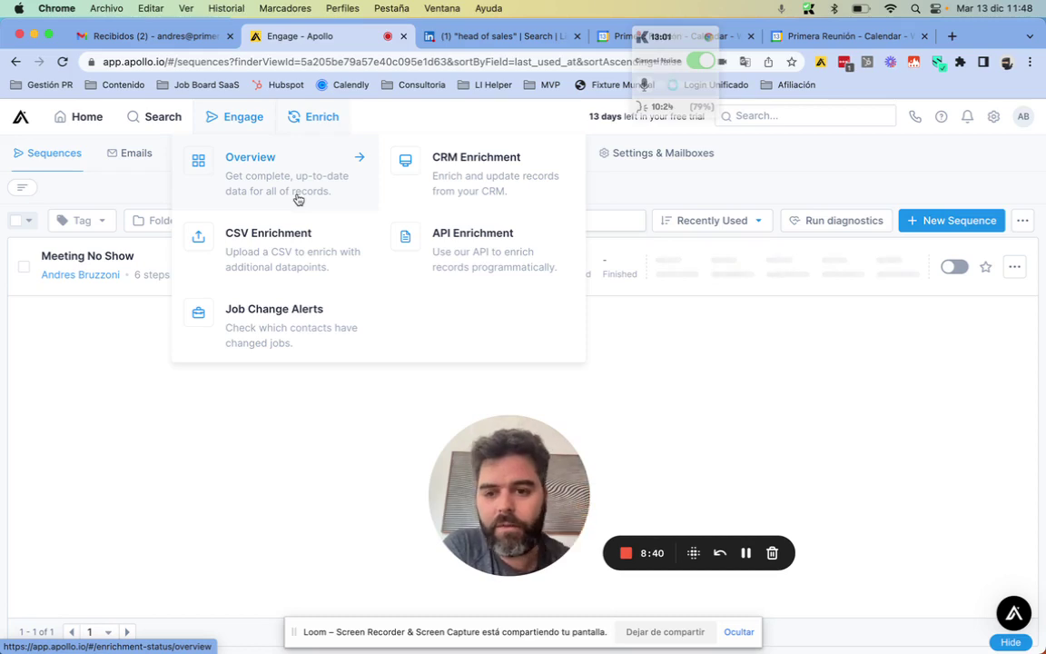
left_click(273, 169)
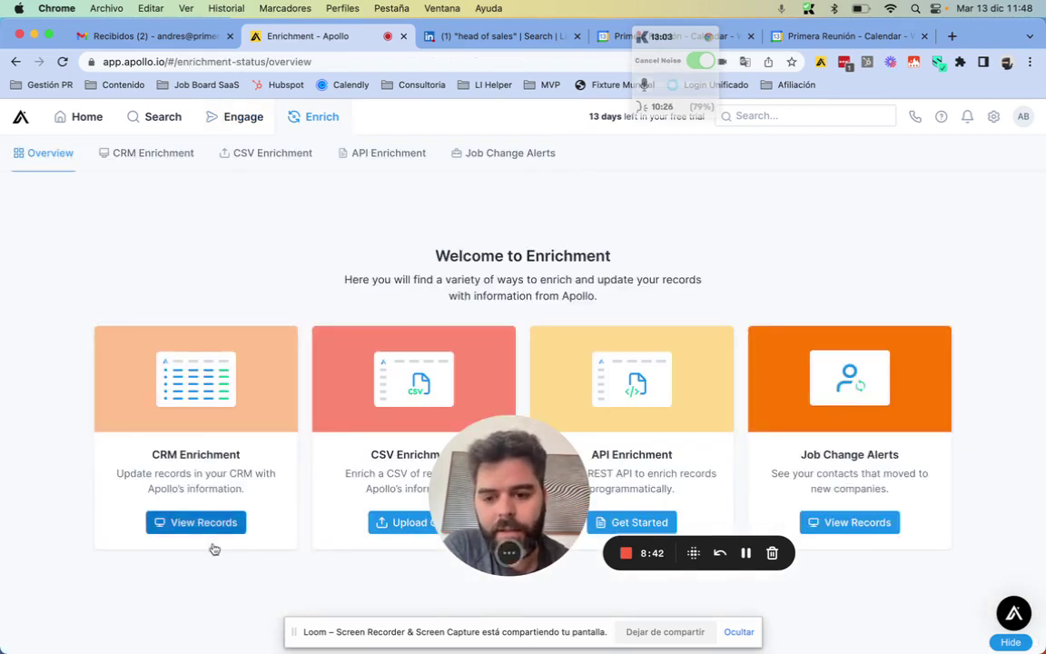
Step: Open the CRM enrichment records and compare the current HubSpot values with the new values from Apollo
left_click(189, 524)
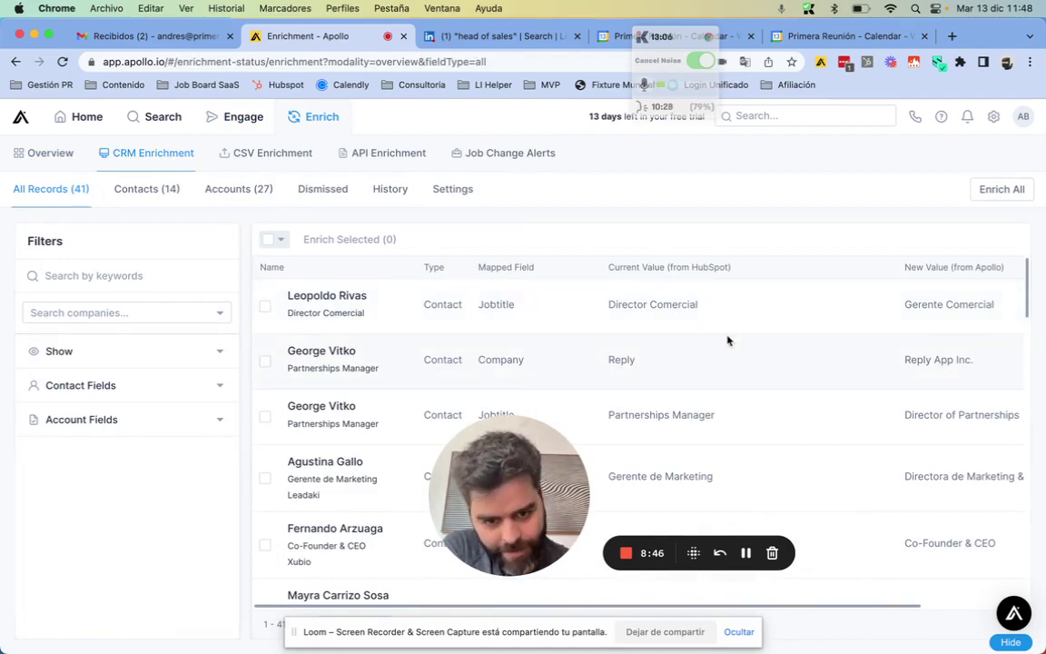
scroll(727, 340, "down", 4)
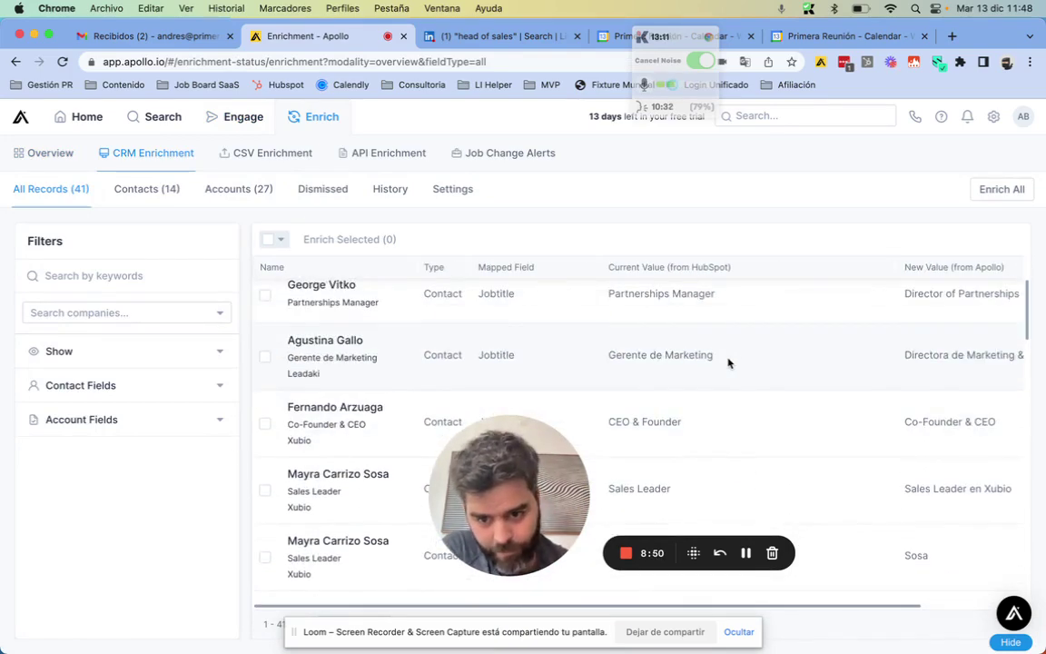
scroll(727, 362, "up", 2)
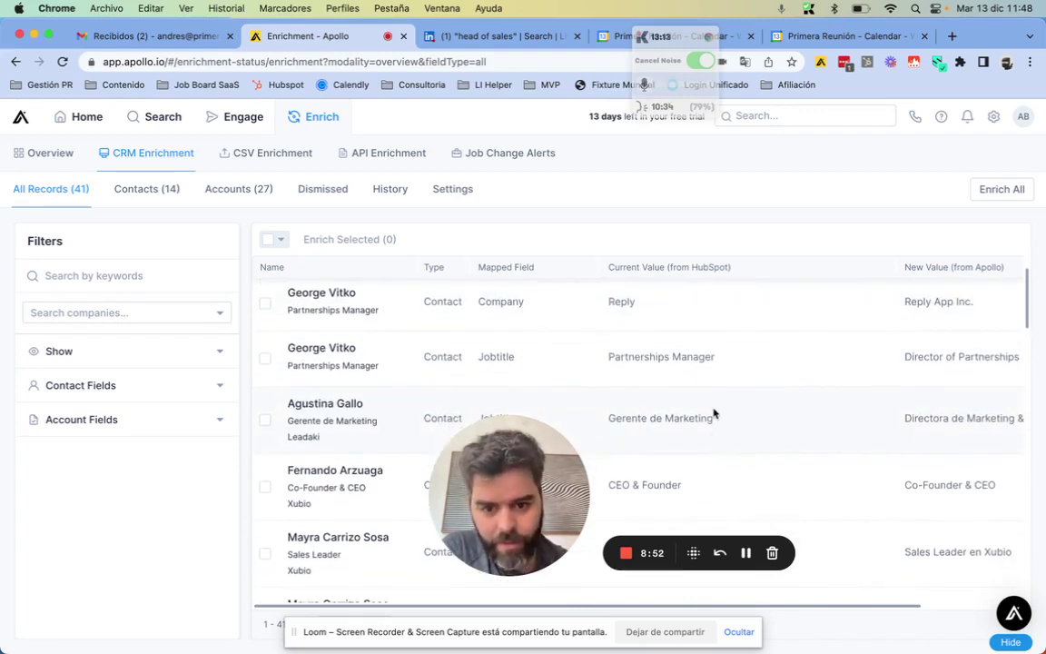
scroll(713, 413, "right", 2)
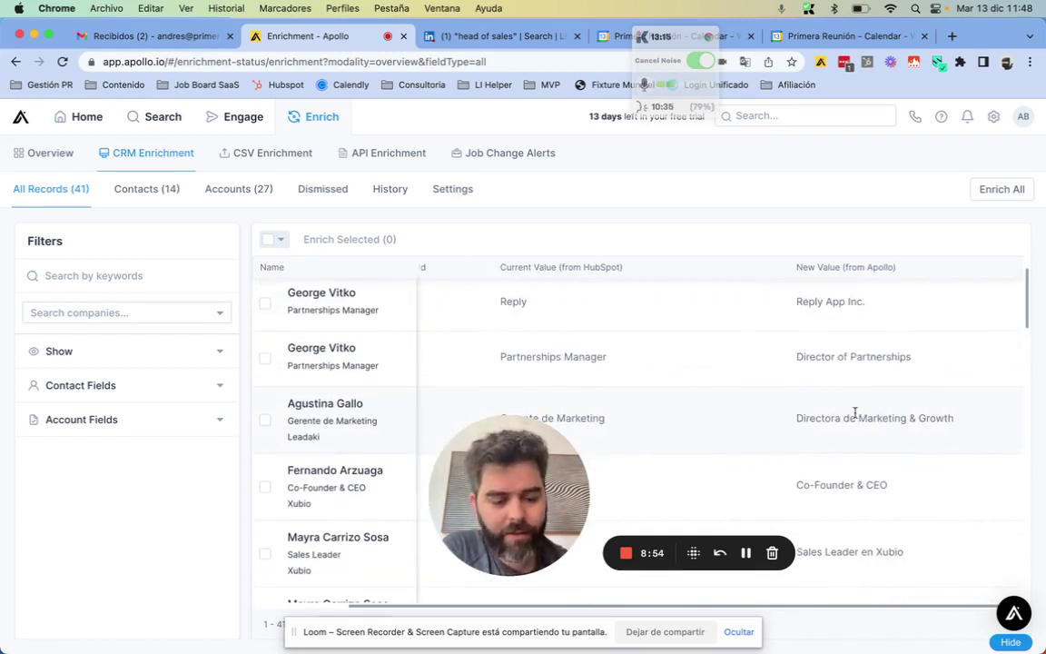
scroll(854, 414, "up", 1)
scroll(854, 415, "left", 2)
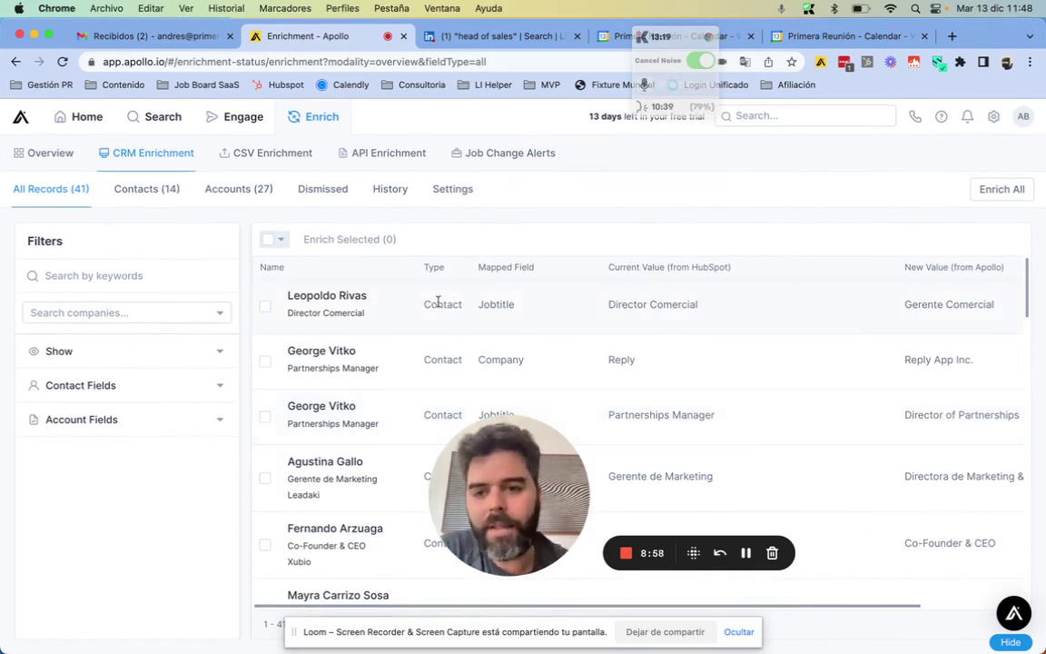
Step: Return to the people search from the enrichment records
left_click(161, 119)
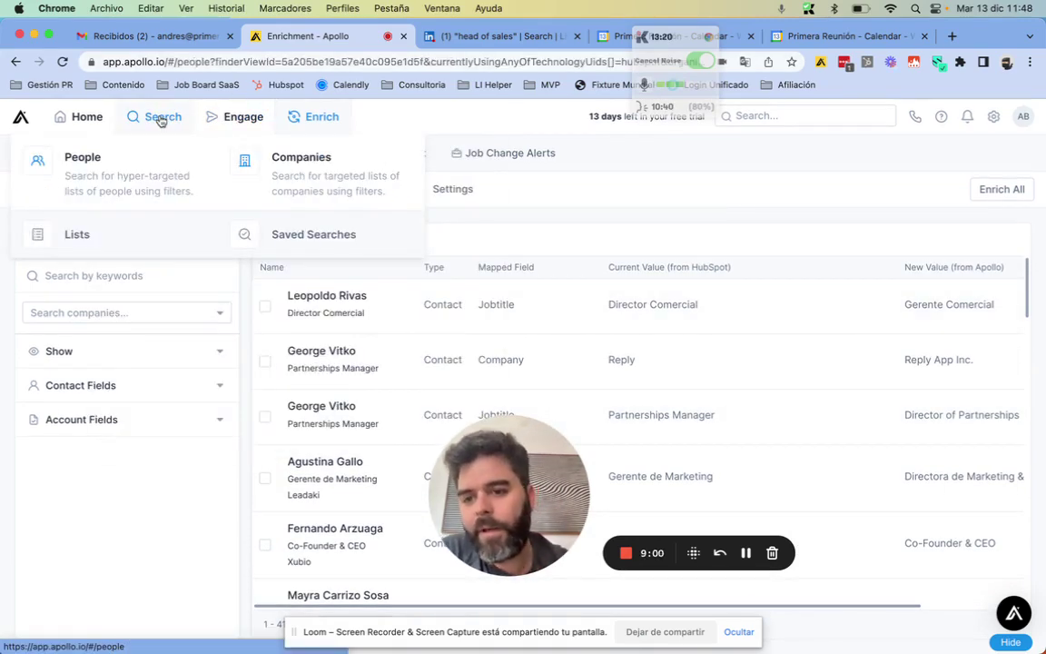